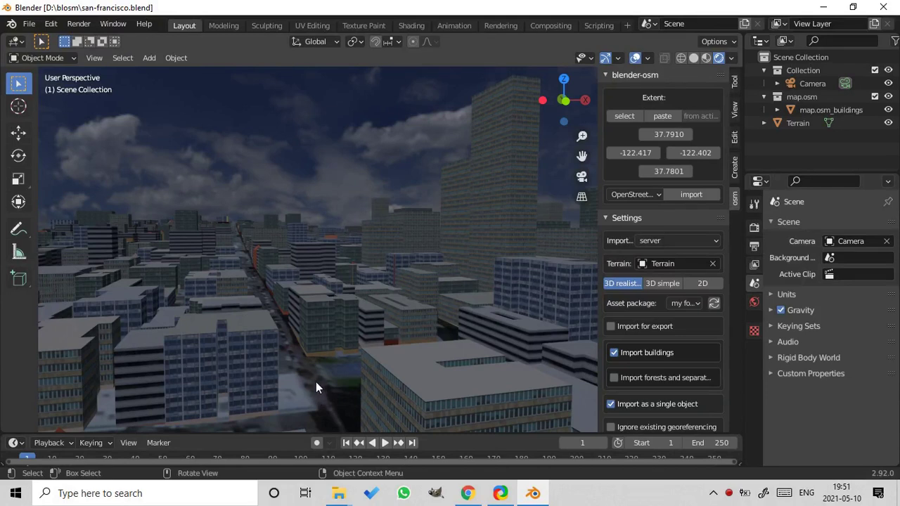
- Orbit the viewport around the imported San Francisco city to view the textured buildings
{"action": "mouse_move", "coordinate": [303, 362]}
{"action": "middle_mouse_down"}
{"action": "mouse_move", "coordinate": [281, 354]}
{"action": "mouse_move", "coordinate": [312, 368]}
{"action": "mouse_move", "coordinate": [303, 364]}
{"action": "middle_mouse_up"}
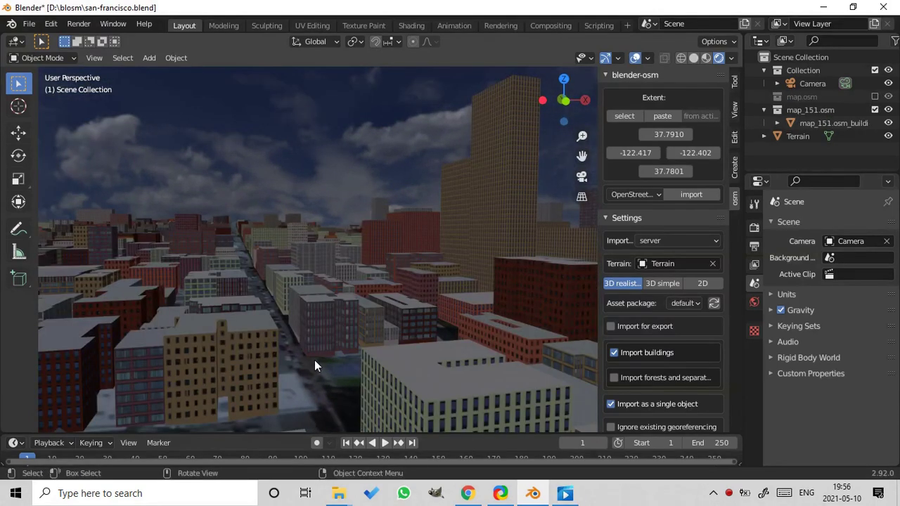
{"action": "mouse_move", "coordinate": [315, 360]}
{"action": "middle_mouse_down"}
{"action": "mouse_move", "coordinate": [305, 354]}
{"action": "mouse_move", "coordinate": [311, 365]}
{"action": "middle_mouse_up"}
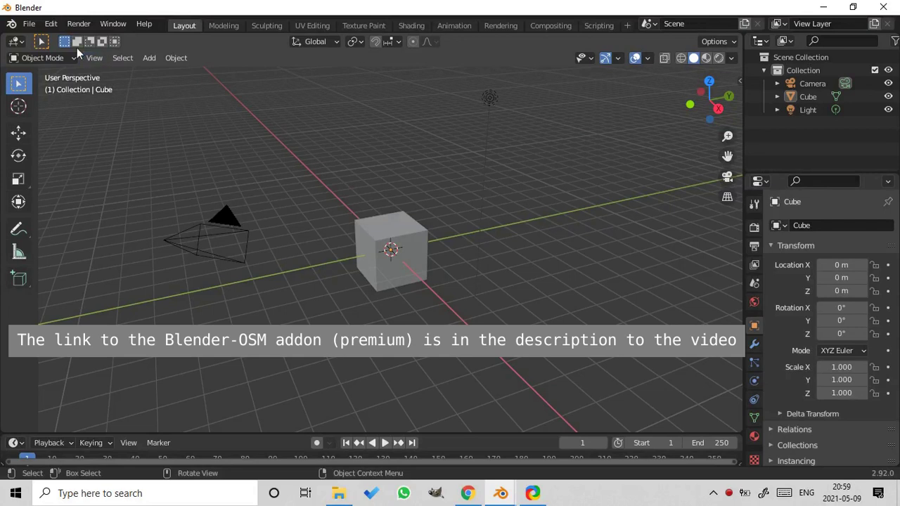
- Find blender-osm 2.4.31 by searching 'osm' in Add-ons, then disable and remove it
{"action": "left_click", "coordinate": [51, 24]}
{"action": "left_click", "coordinate": [82, 227]}
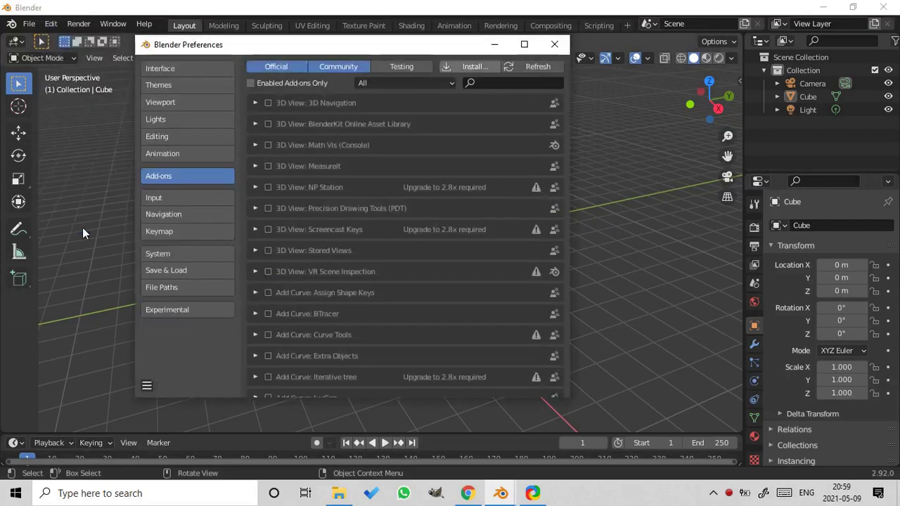
{"action": "left_click", "coordinate": [501, 83]}
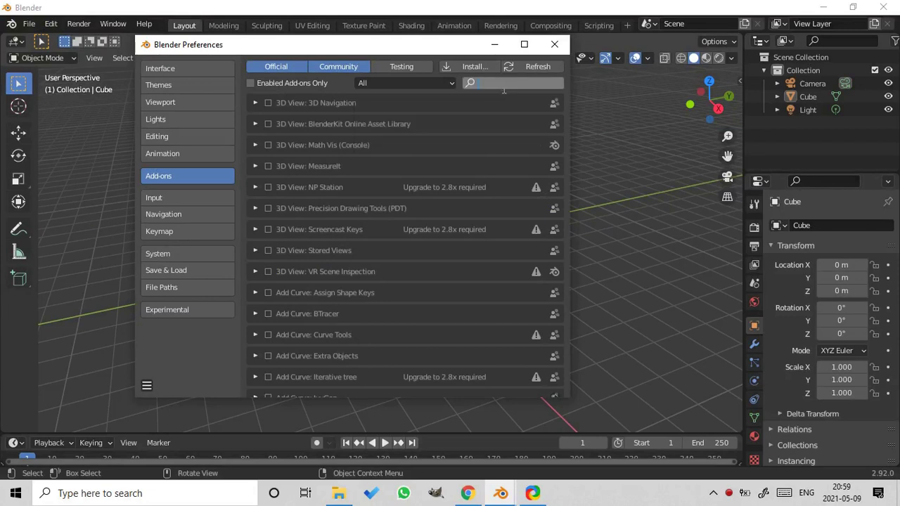
{"action": "type", "text": "osm"}
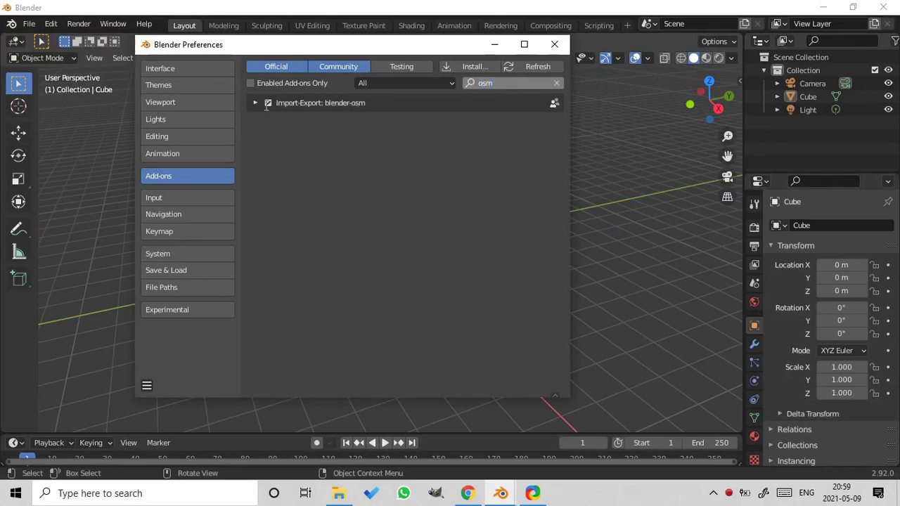
{"action": "left_click", "coordinate": [267, 102]}
{"action": "left_click", "coordinate": [267, 103]}
{"action": "left_click", "coordinate": [255, 103]}
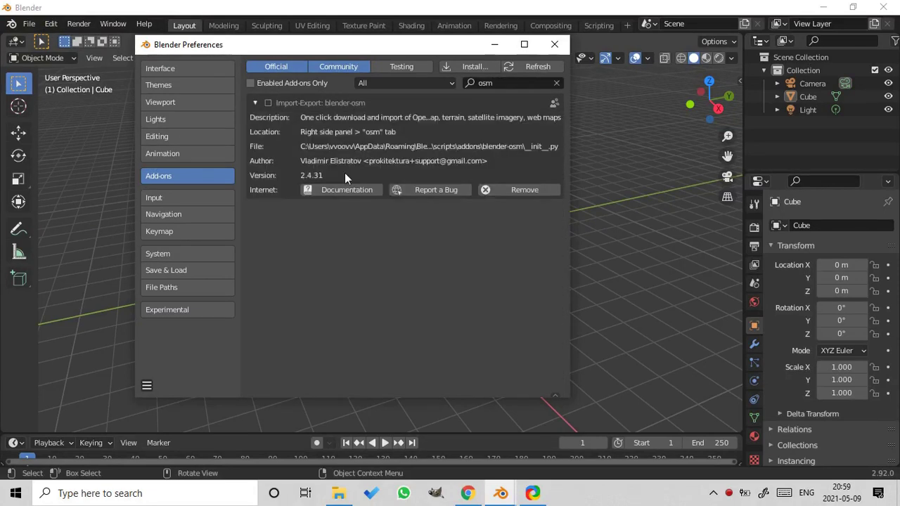
{"action": "left_click", "coordinate": [512, 189]}
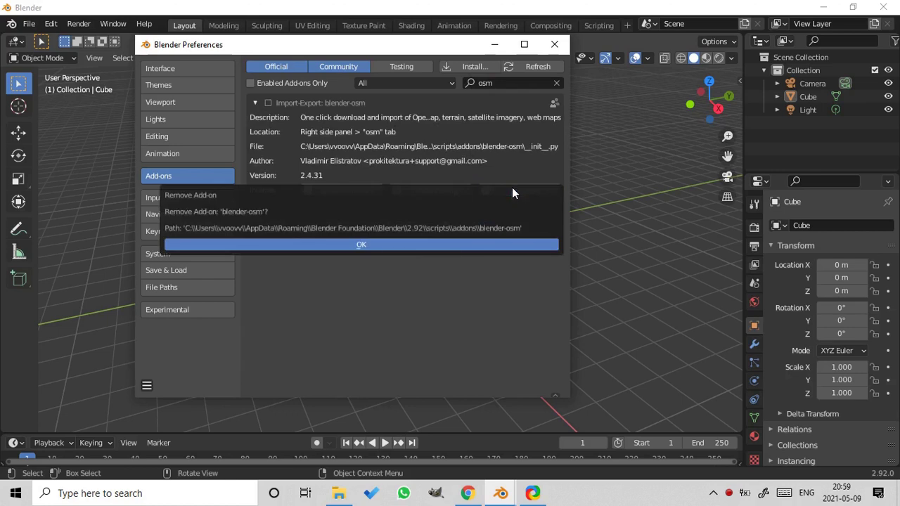
{"action": "left_click", "coordinate": [431, 242]}
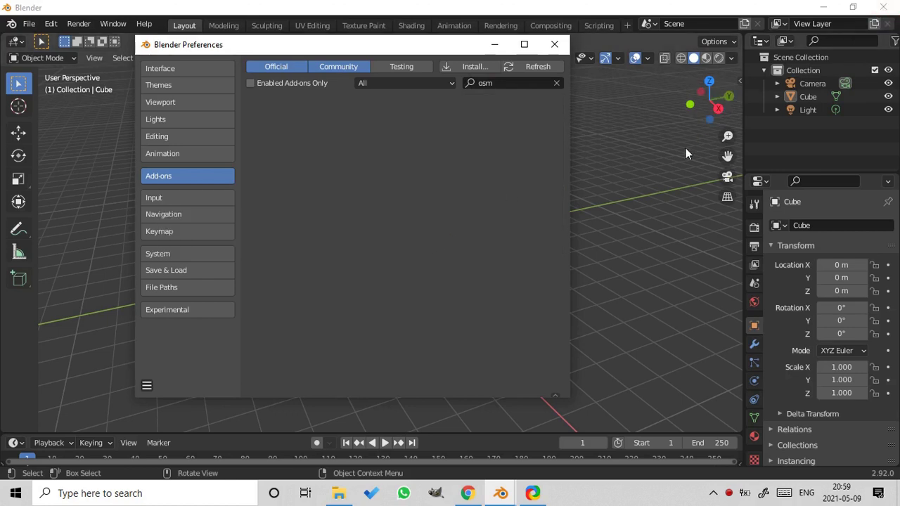
- Show the D:\blosm folder with assets, assets.zip and blosm.zip in File Explorer
{"action": "left_click", "coordinate": [338, 493]}
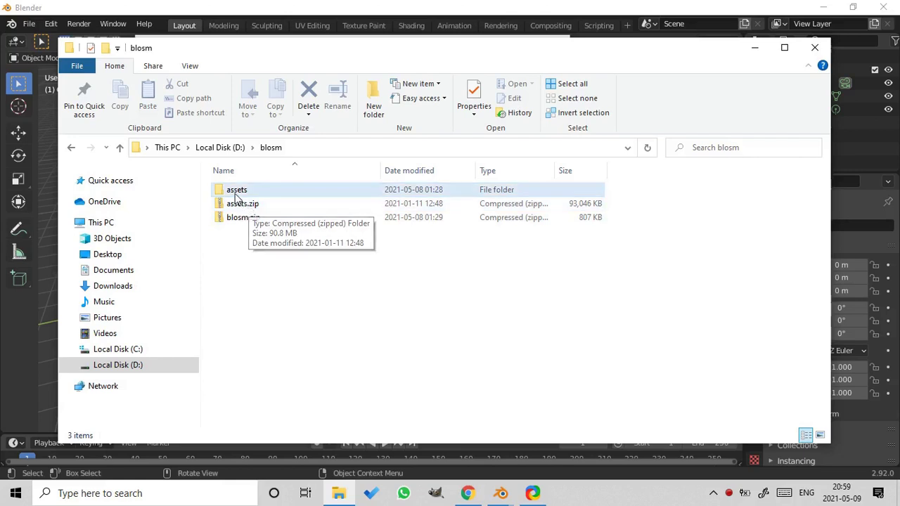
- Install the blender-osm add-on from D:\blosm\blosm.zip in Blender's Add-ons preferences
{"action": "left_click", "coordinate": [199, 7]}
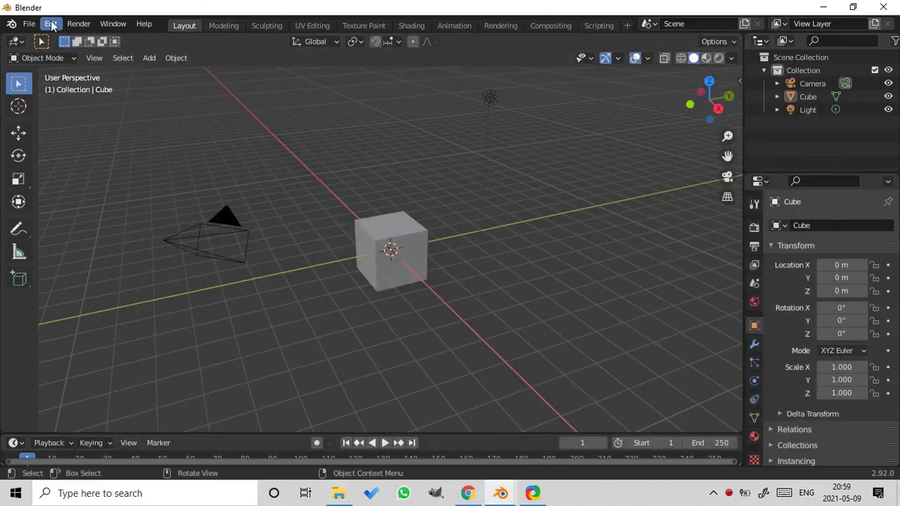
{"action": "left_click", "coordinate": [55, 24]}
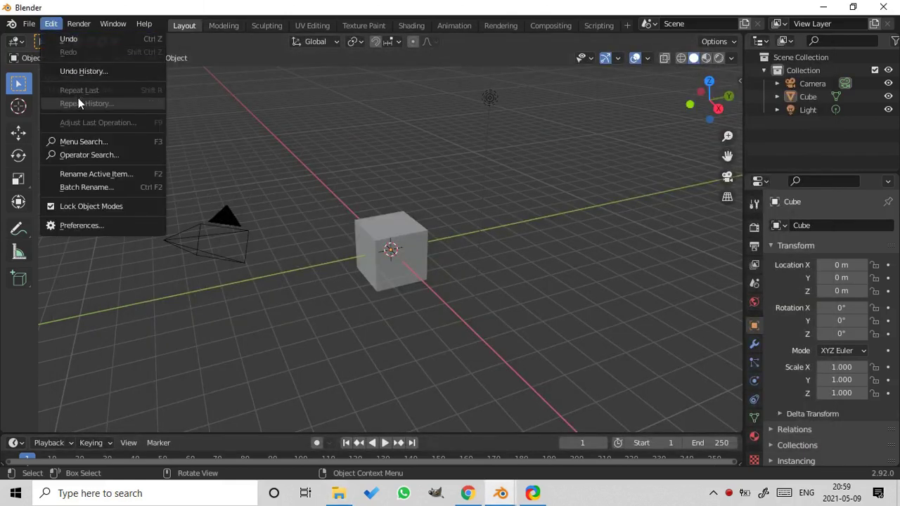
{"action": "left_click", "coordinate": [88, 226]}
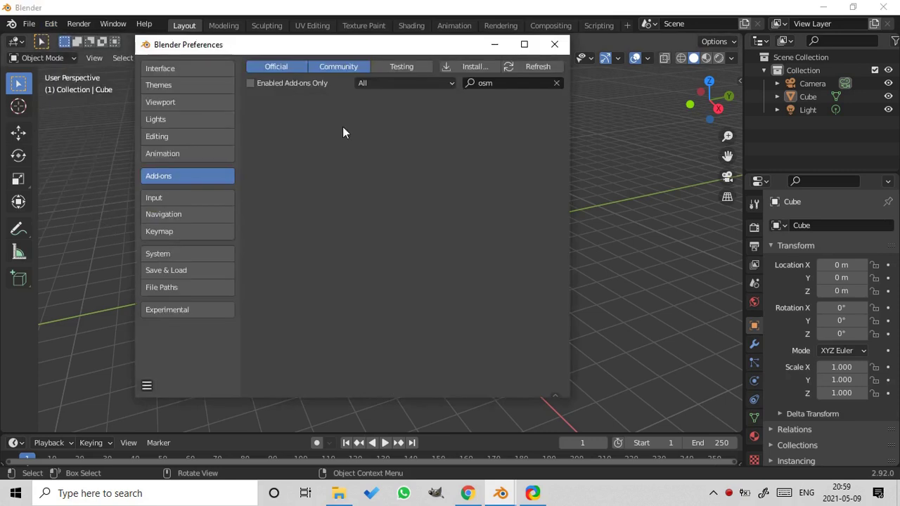
{"action": "left_click", "coordinate": [462, 68]}
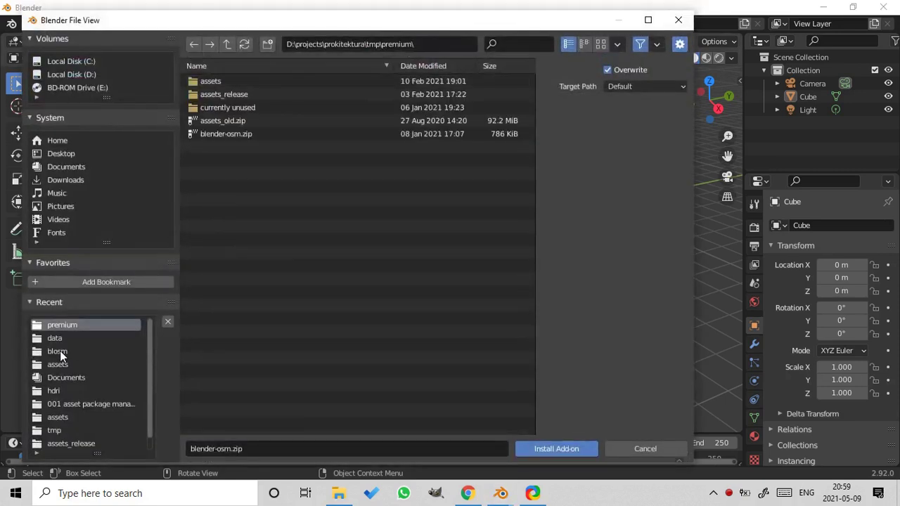
{"action": "left_click", "coordinate": [60, 351]}
{"action": "left_click", "coordinate": [213, 107]}
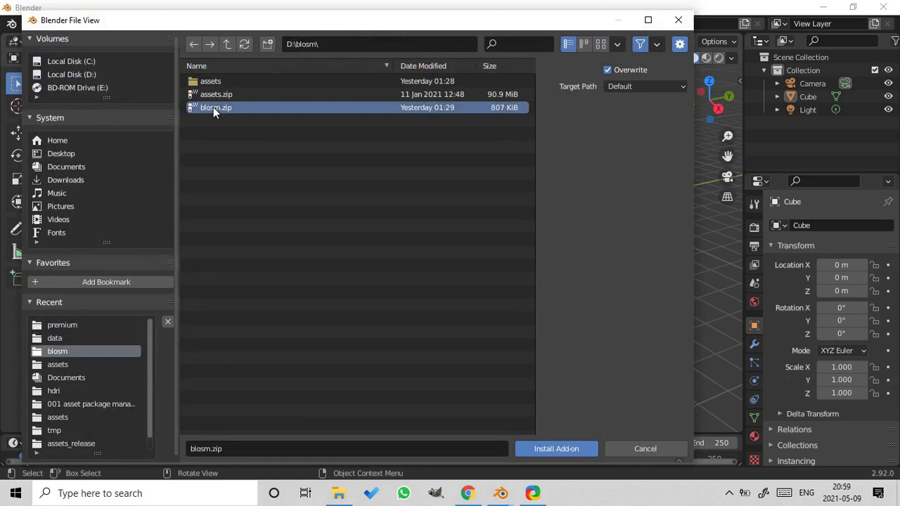
{"action": "double_click", "coordinate": [213, 107]}
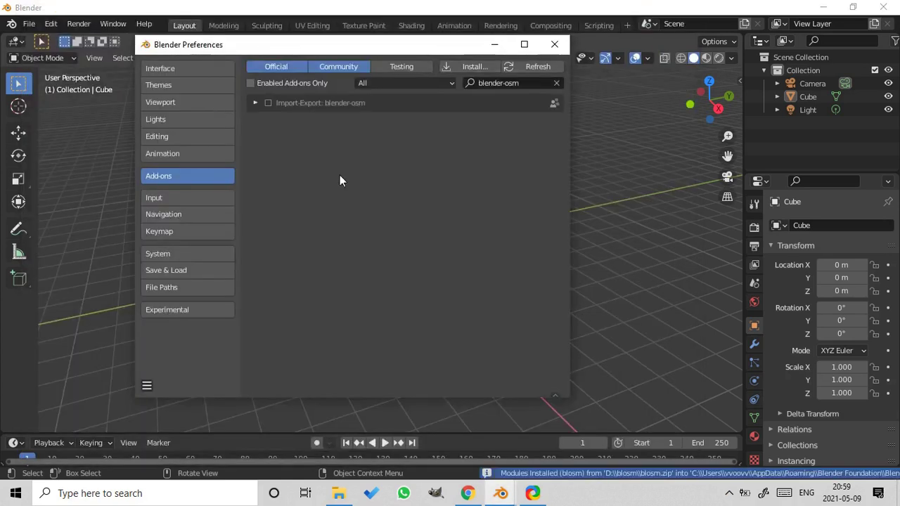
- Enable blender-osm 2.5.1 and set its OSM data directory to D:\data\
{"action": "left_click", "coordinate": [268, 103]}
{"action": "left_click", "coordinate": [255, 104]}
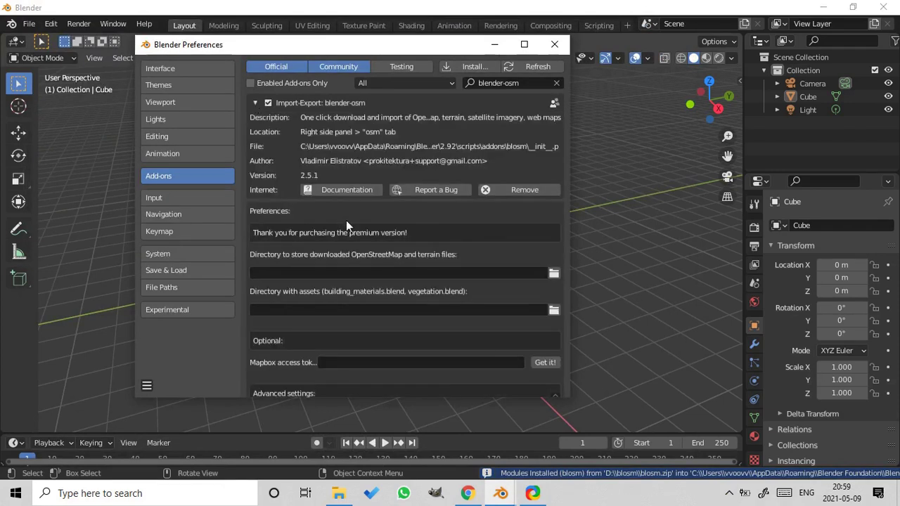
{"action": "scroll", "coordinate": [346, 220], "scroll_direction": "down", "scroll_amount": 3}
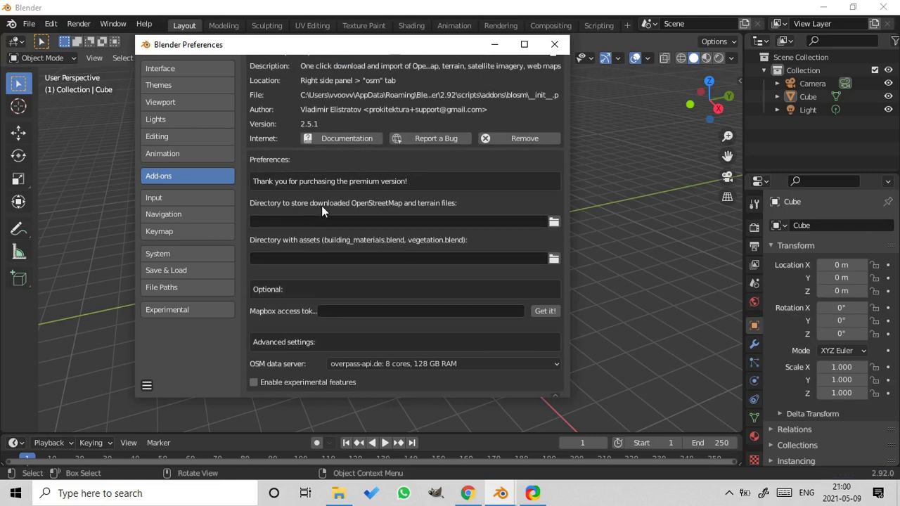
{"action": "left_click", "coordinate": [554, 222]}
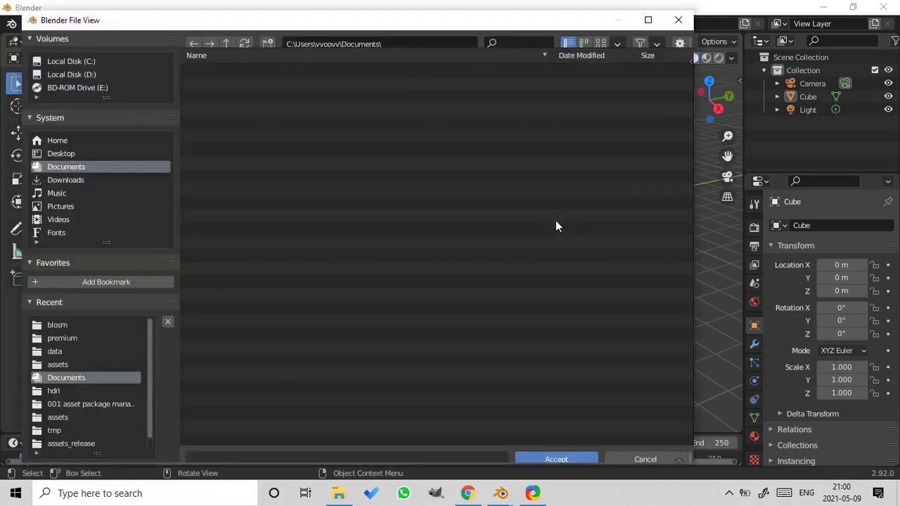
{"action": "left_click", "coordinate": [60, 352]}
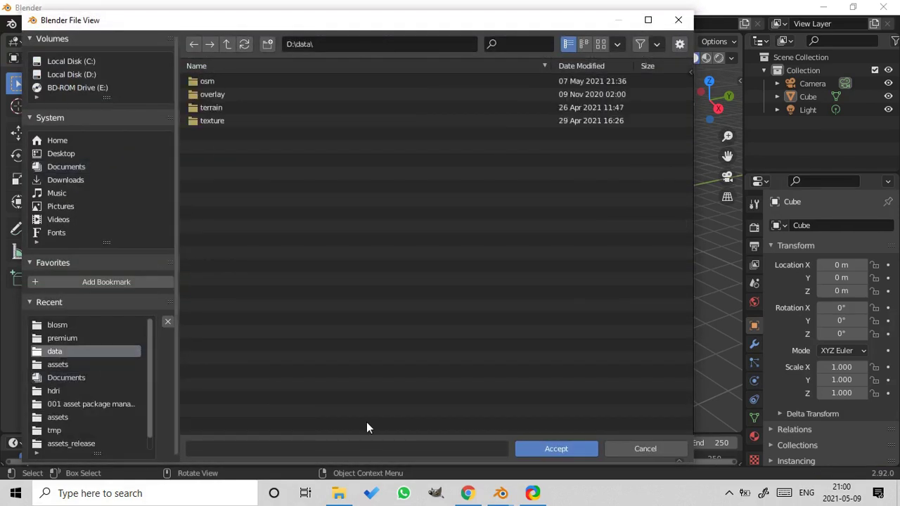
{"action": "left_click", "coordinate": [535, 447]}
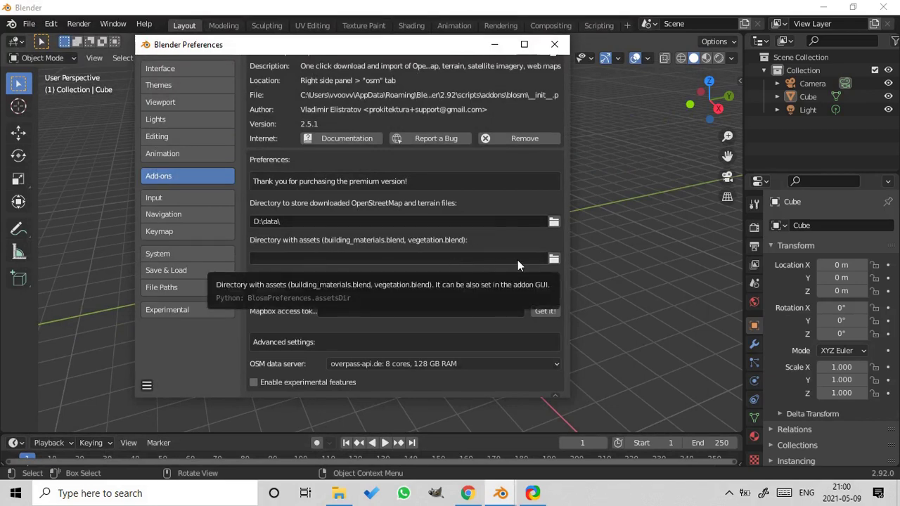
- Set the blender-osm assets directory to D:\blosm\assets\
{"action": "left_click", "coordinate": [555, 258]}
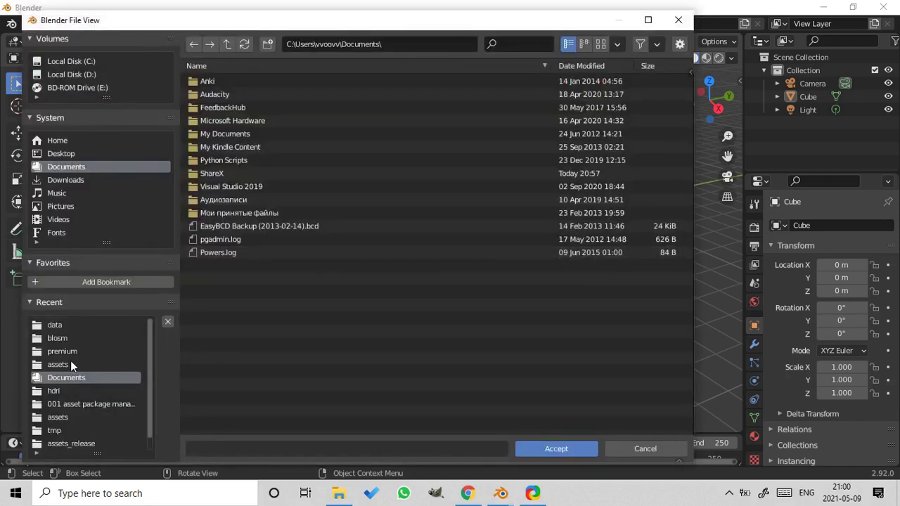
{"action": "left_click", "coordinate": [61, 339]}
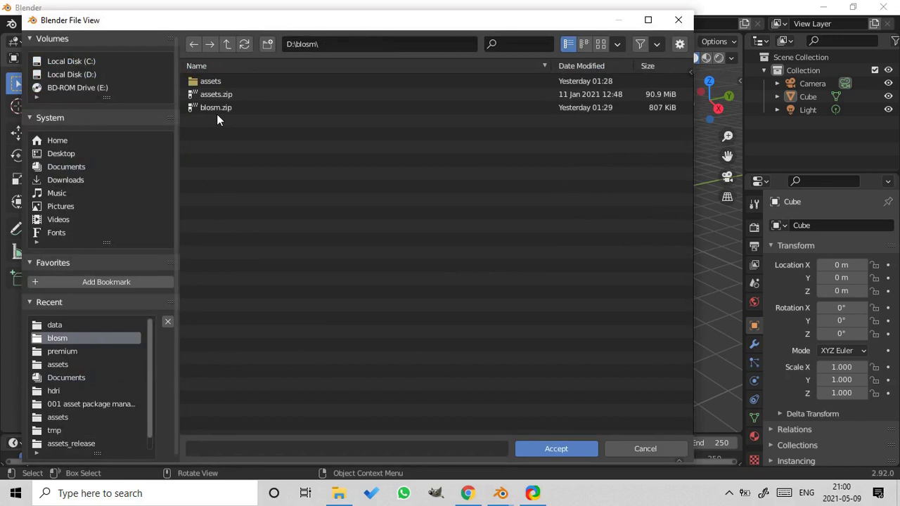
{"action": "double_click", "coordinate": [205, 81]}
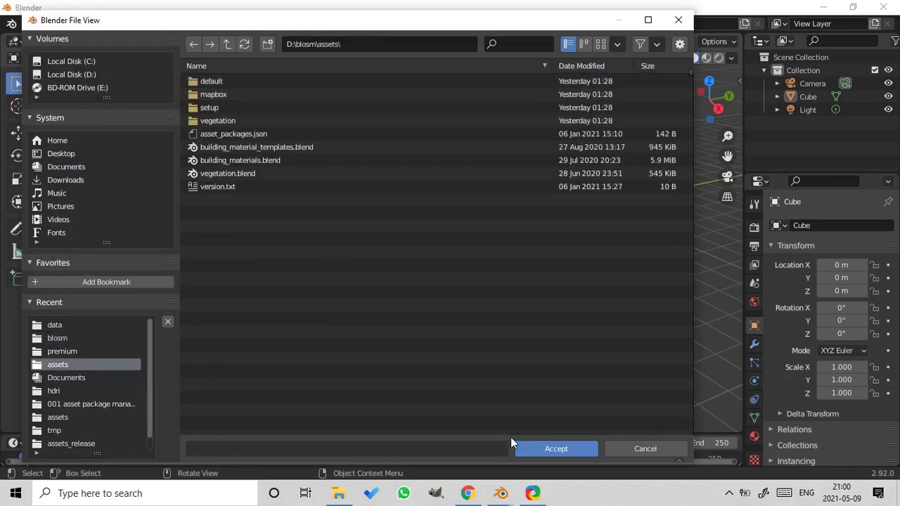
{"action": "left_click", "coordinate": [541, 448]}
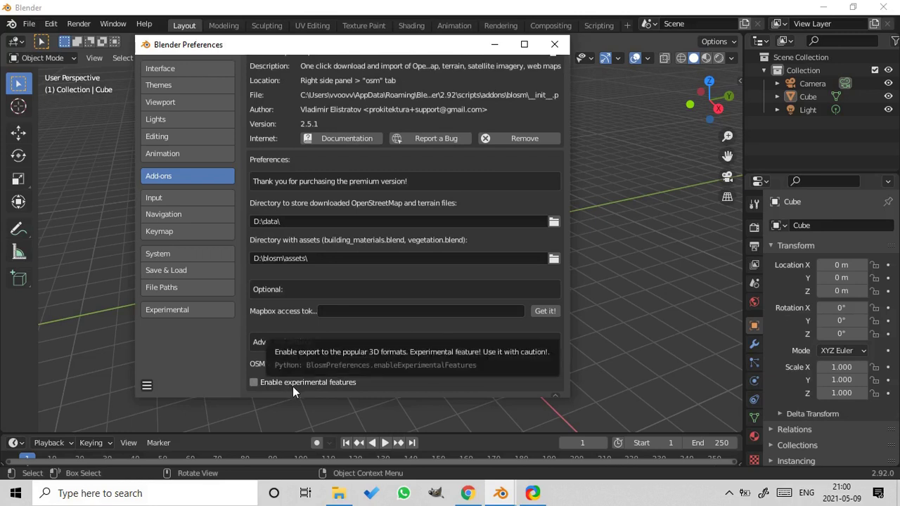
- Enable blender-osm's experimental features and switch to its asset package editor page
{"action": "left_click", "coordinate": [256, 382]}
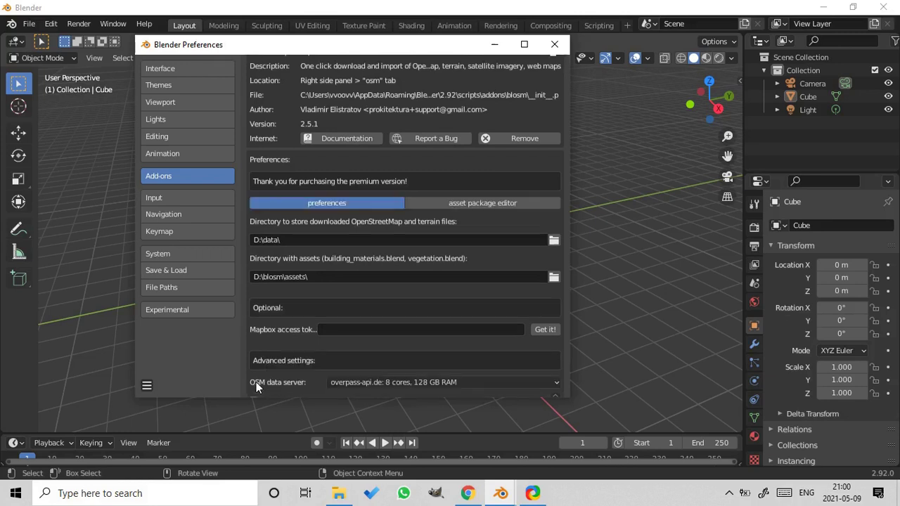
{"action": "scroll", "coordinate": [296, 352], "scroll_direction": "up", "scroll_amount": 3}
{"action": "scroll", "coordinate": [327, 328], "scroll_direction": "down", "scroll_amount": 2}
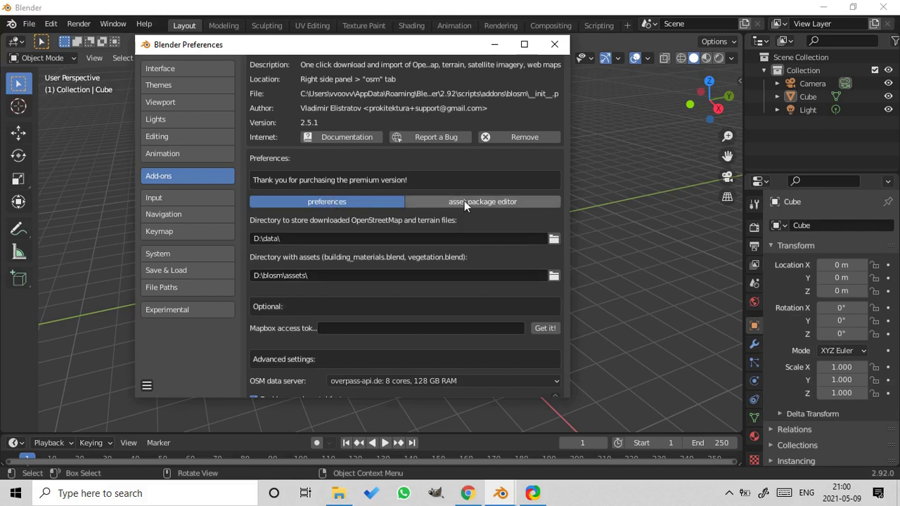
{"action": "left_click", "coordinate": [448, 203]}
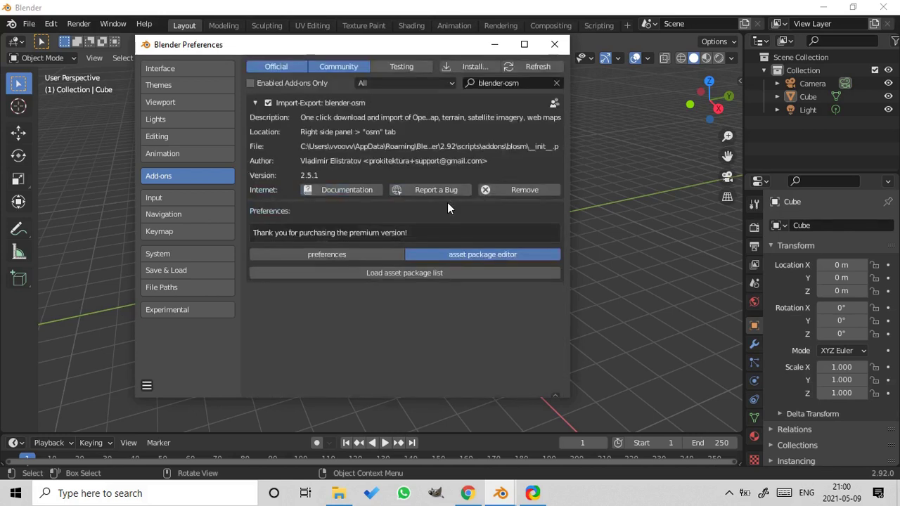
{"action": "left_click", "coordinate": [346, 253]}
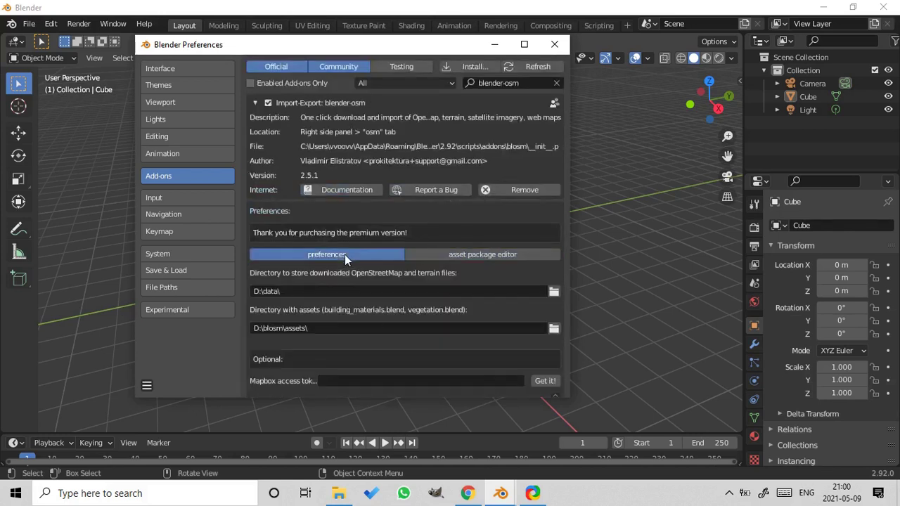
{"action": "left_click", "coordinate": [466, 254]}
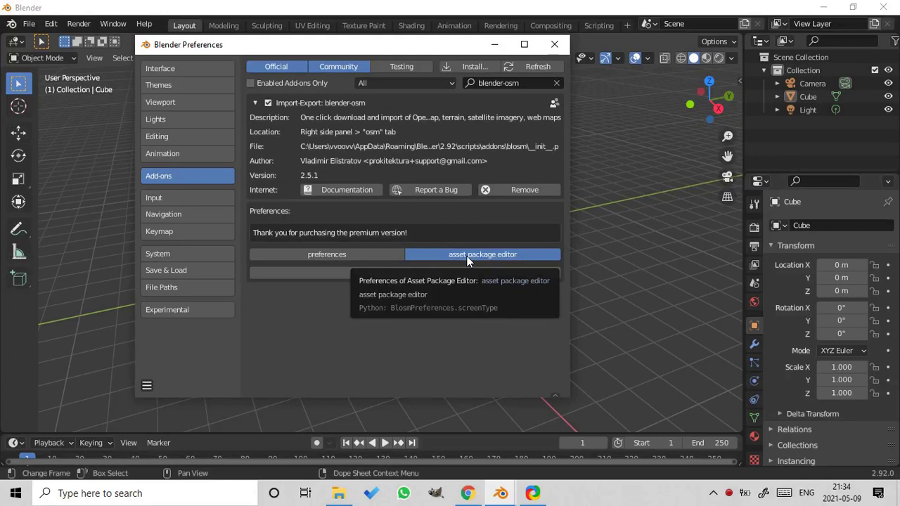
- Browse the textures.com library to Buildings > High Rise and scroll to its subcategory tiles
{"action": "left_click", "coordinate": [467, 493]}
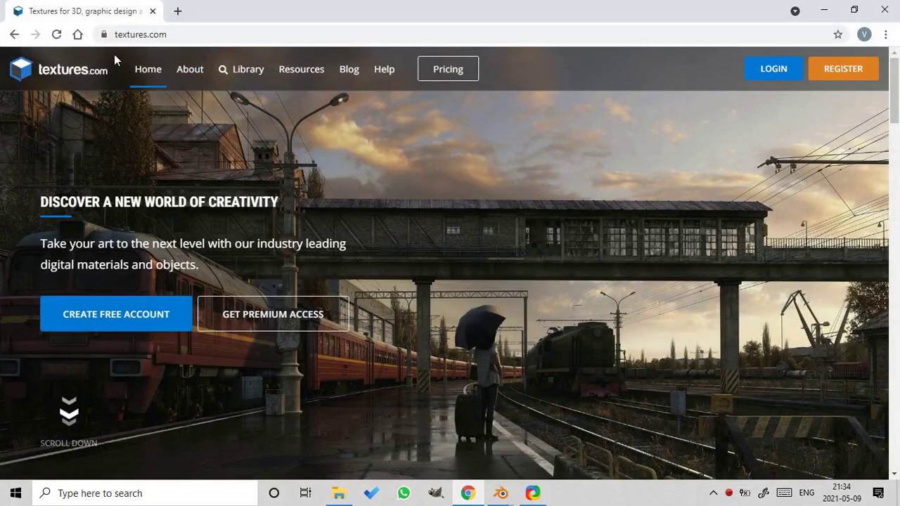
{"action": "left_click", "coordinate": [248, 73]}
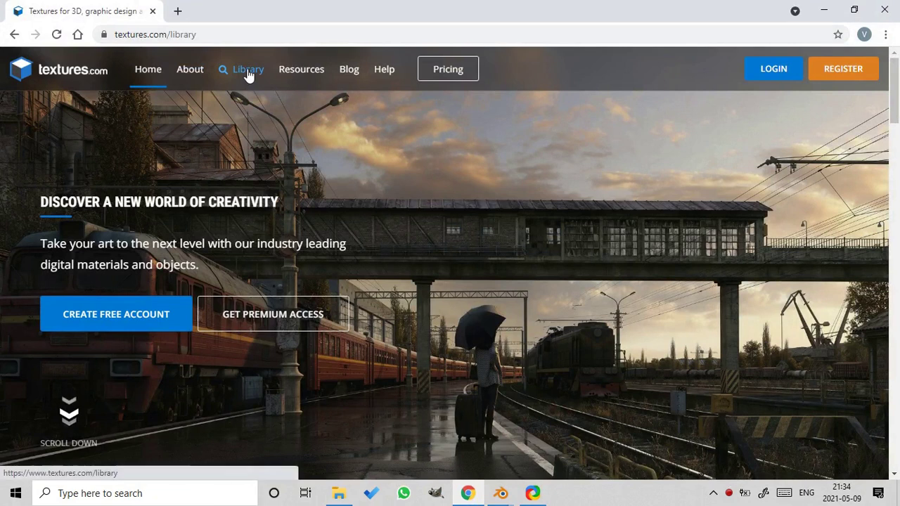
{"action": "scroll", "coordinate": [106, 288], "scroll_direction": "down", "scroll_amount": 2}
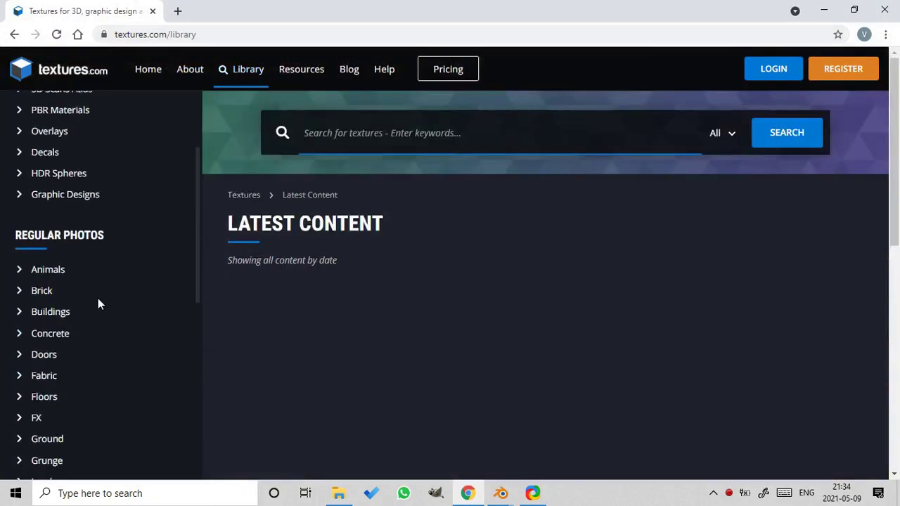
{"action": "left_click", "coordinate": [49, 316]}
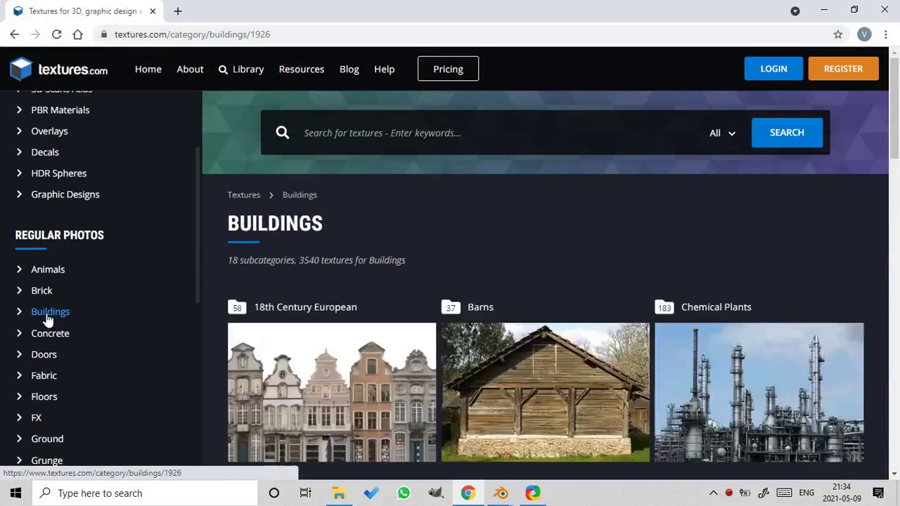
{"action": "scroll", "coordinate": [70, 330], "scroll_direction": "down", "scroll_amount": 3}
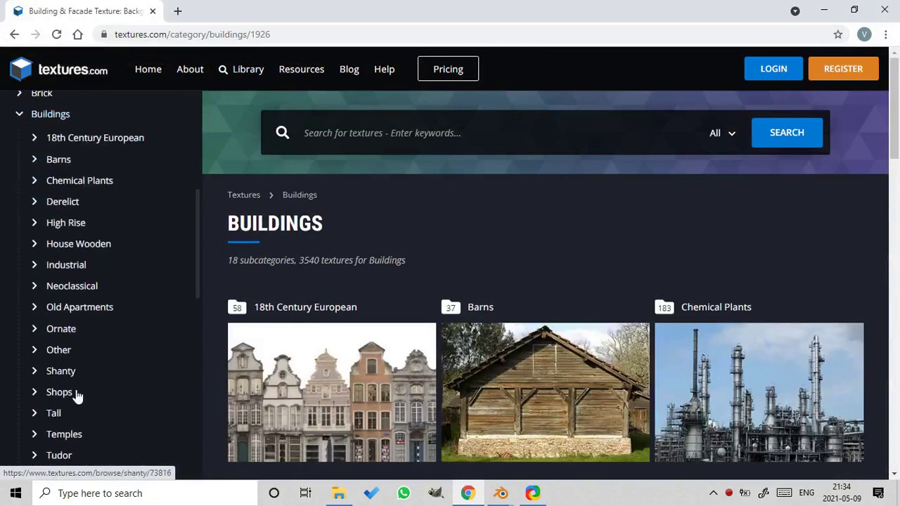
{"action": "scroll", "coordinate": [77, 394], "scroll_direction": "down", "scroll_amount": 1}
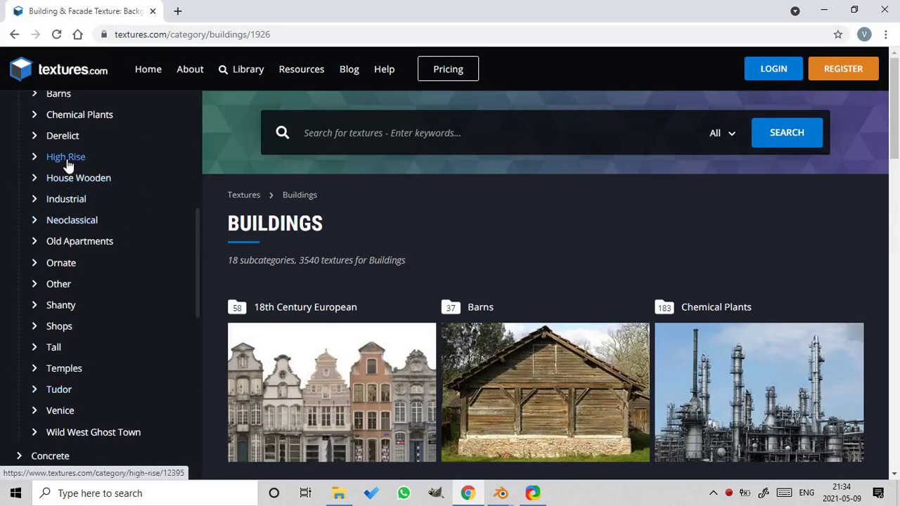
{"action": "left_click", "coordinate": [67, 161]}
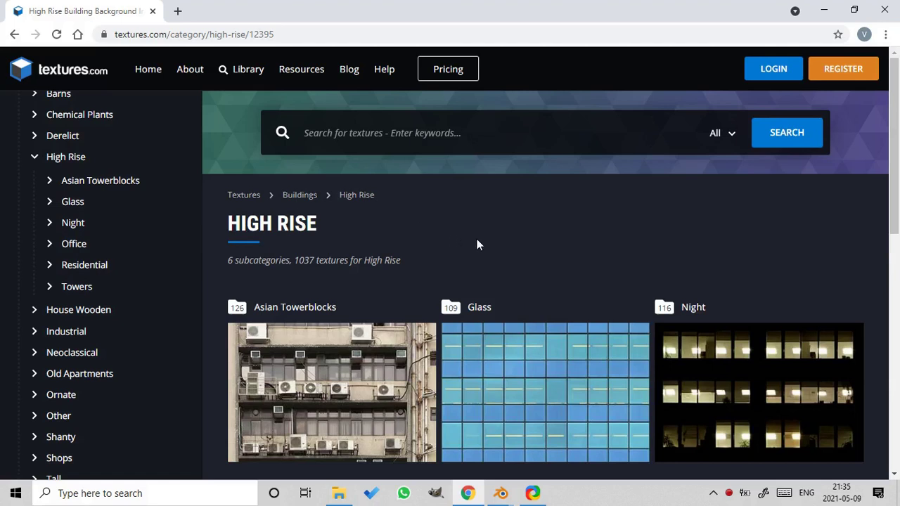
{"action": "scroll", "coordinate": [477, 245], "scroll_direction": "down", "scroll_amount": 3}
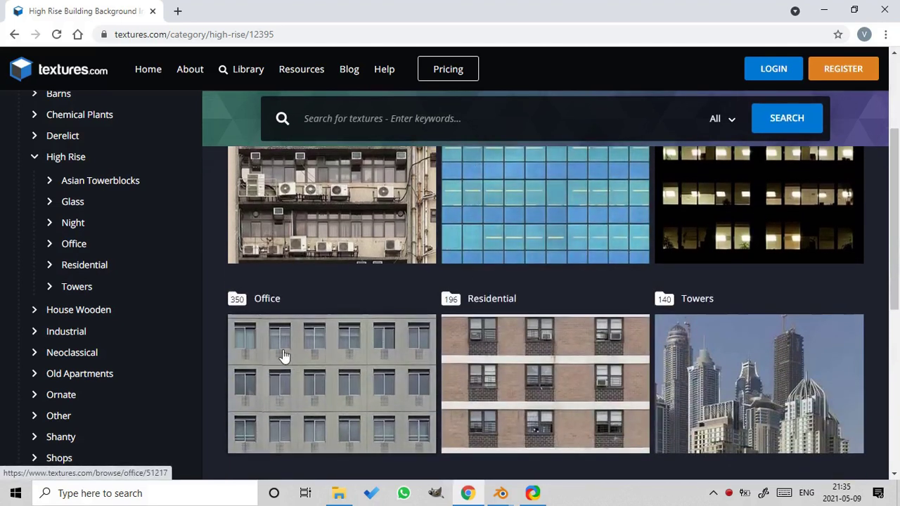
- Filter the Office high-rise textures to seamless only, then switch back to Blender
{"action": "left_click", "coordinate": [284, 357]}
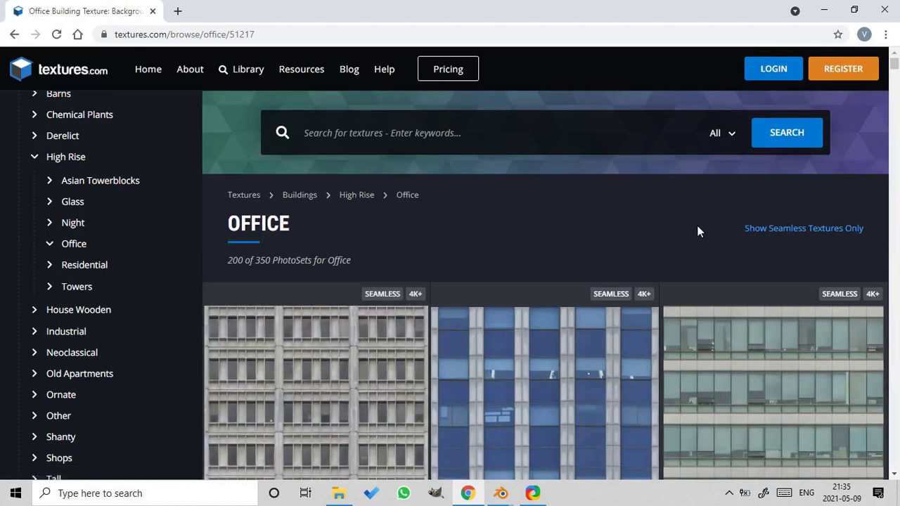
{"action": "left_click", "coordinate": [783, 230]}
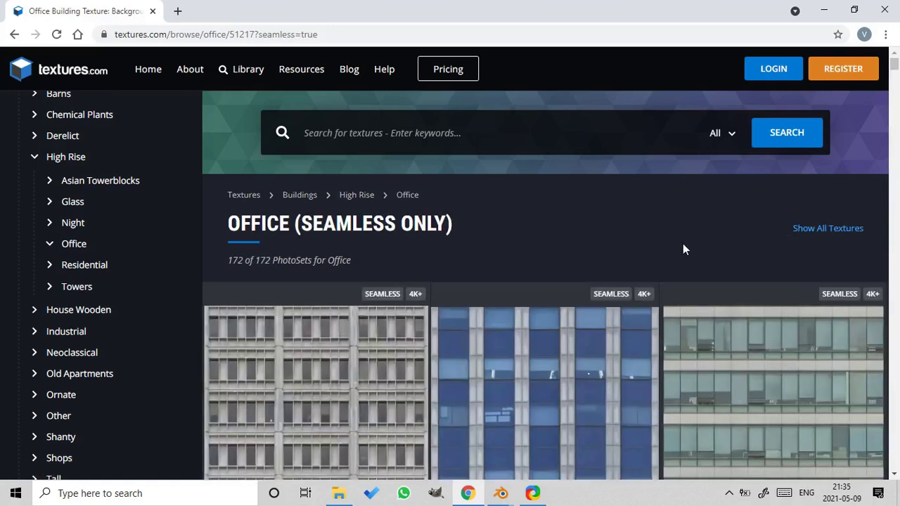
{"action": "scroll", "coordinate": [682, 243], "scroll_direction": "down", "scroll_amount": 2}
{"action": "scroll", "coordinate": [683, 243], "scroll_direction": "up", "scroll_amount": 2}
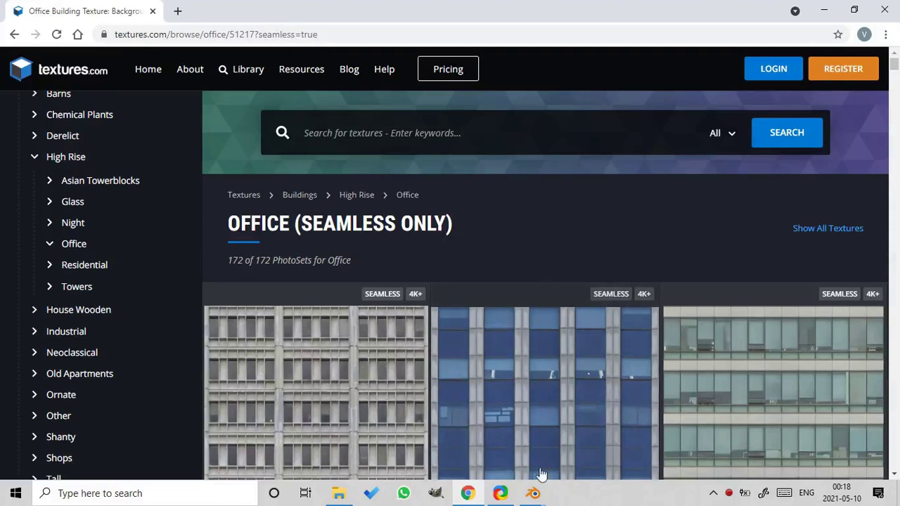
{"action": "left_click", "coordinate": [532, 493]}
- Bring Preferences forward, load blender-osm's asset package list, and widen the window on both sides
{"action": "left_click", "coordinate": [485, 432]}
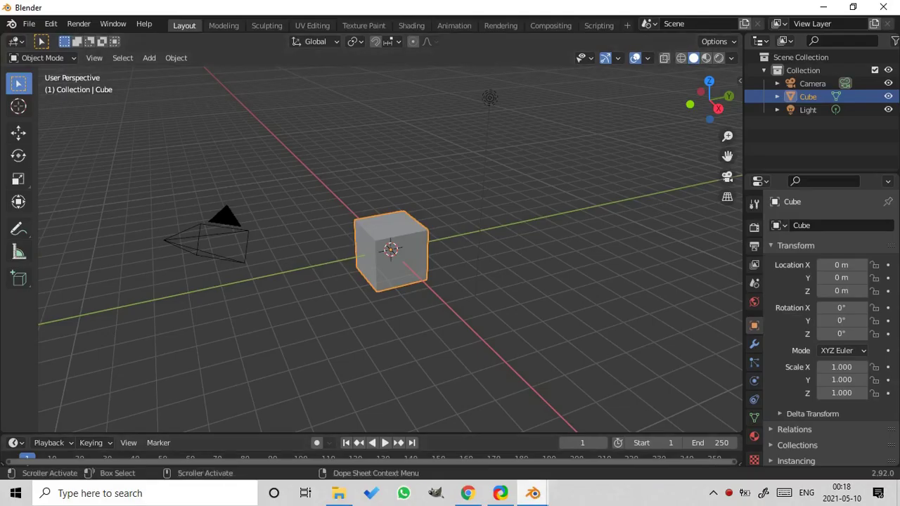
{"action": "mouse_move", "coordinate": [533, 493]}
{"action": "left_click", "coordinate": [579, 443]}
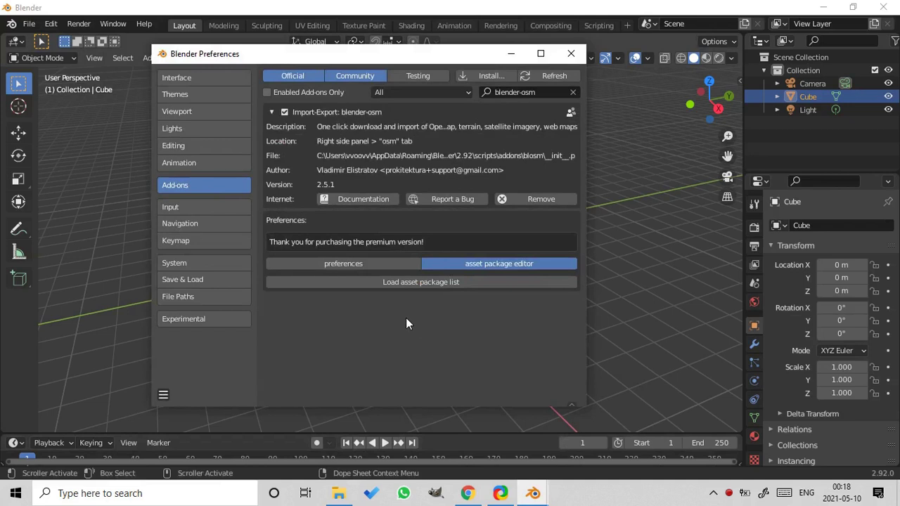
{"action": "left_click", "coordinate": [402, 285]}
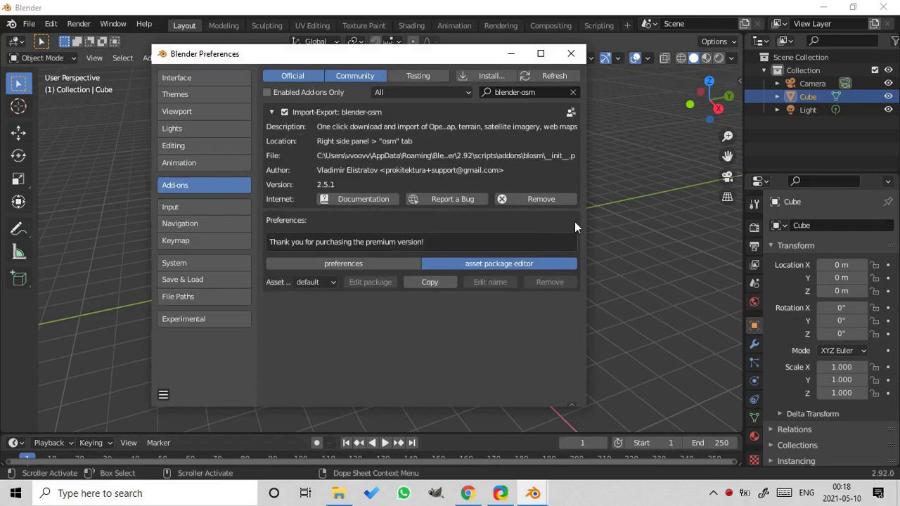
{"action": "left_click_drag", "start_coordinate": [594, 206], "coordinate": [809, 202]}
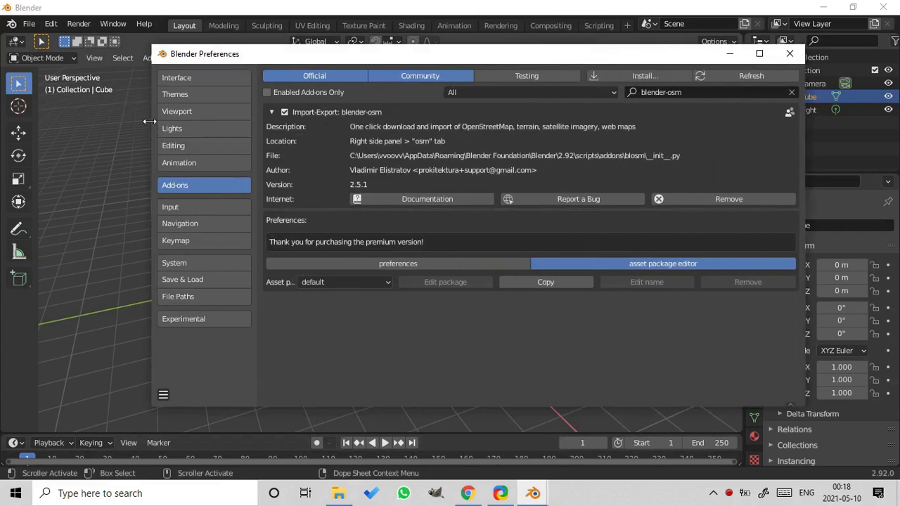
{"action": "left_click_drag", "start_coordinate": [149, 122], "coordinate": [40, 124]}
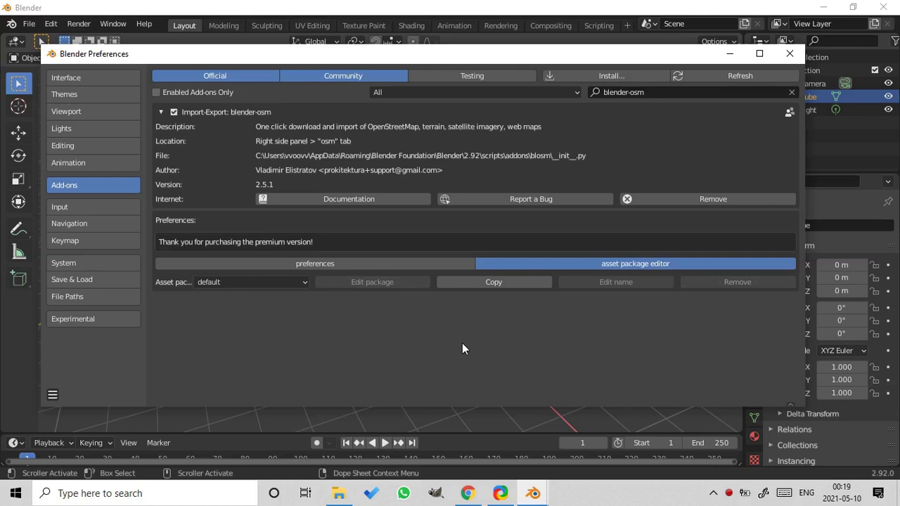
- Copy the default asset package, giving it folder 'myfolder' and name 'my folder'
{"action": "left_click", "coordinate": [482, 283]}
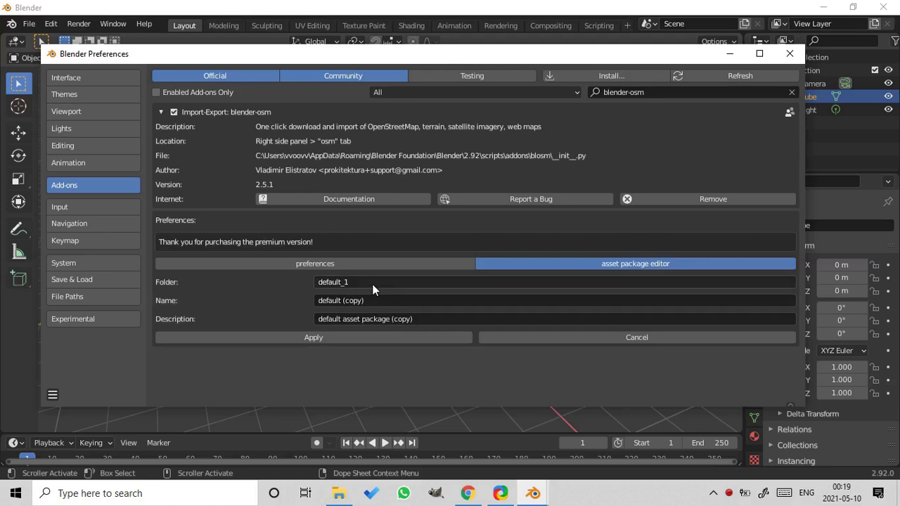
{"action": "left_click", "coordinate": [375, 284]}
{"action": "type", "text": "m"}
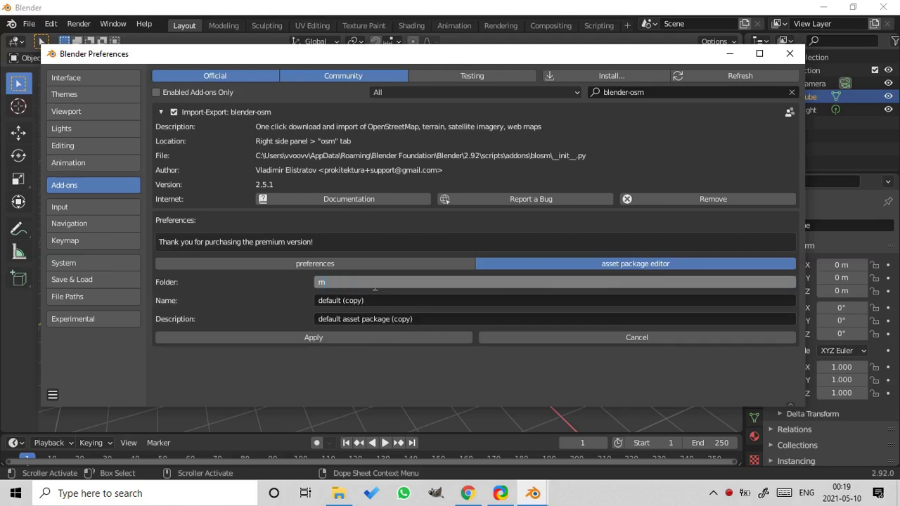
{"action": "type", "text": "yfolder"}
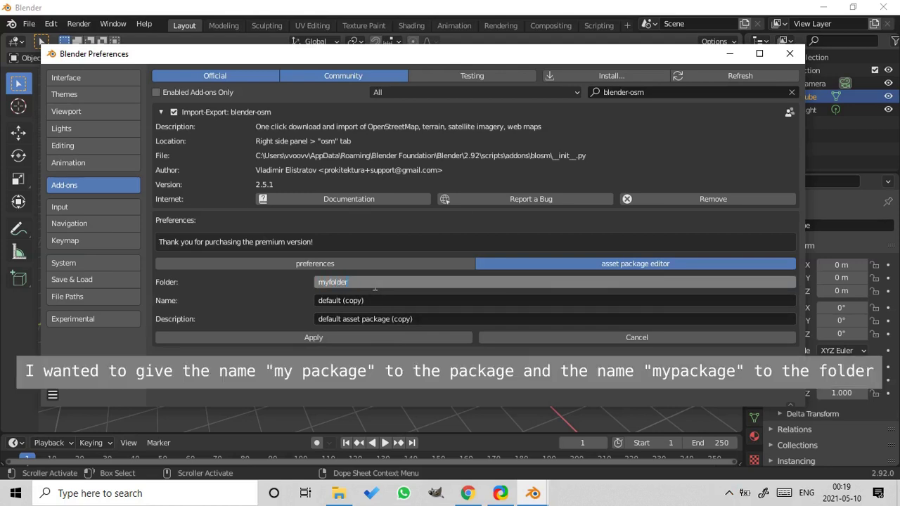
{"action": "key", "text": "Return"}
{"action": "double_click", "coordinate": [346, 302]}
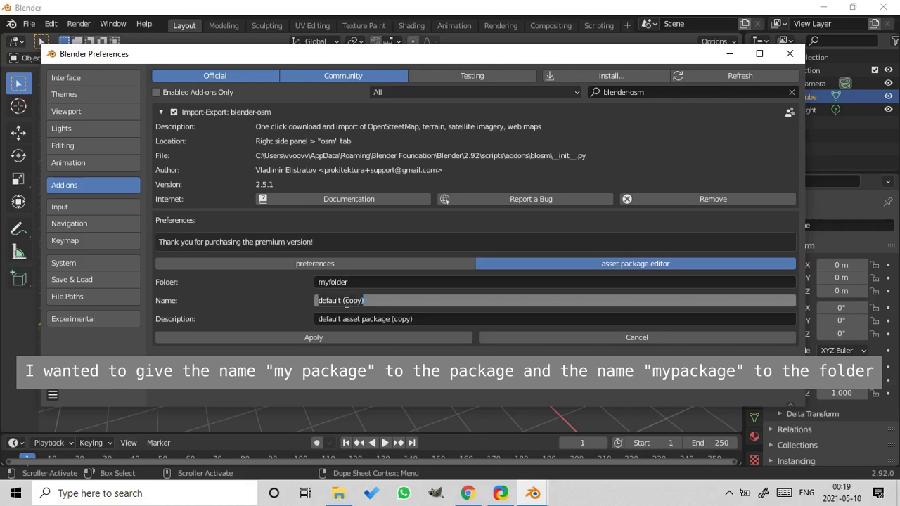
{"action": "key", "text": "BackSpace"}
{"action": "type", "text": "my"}
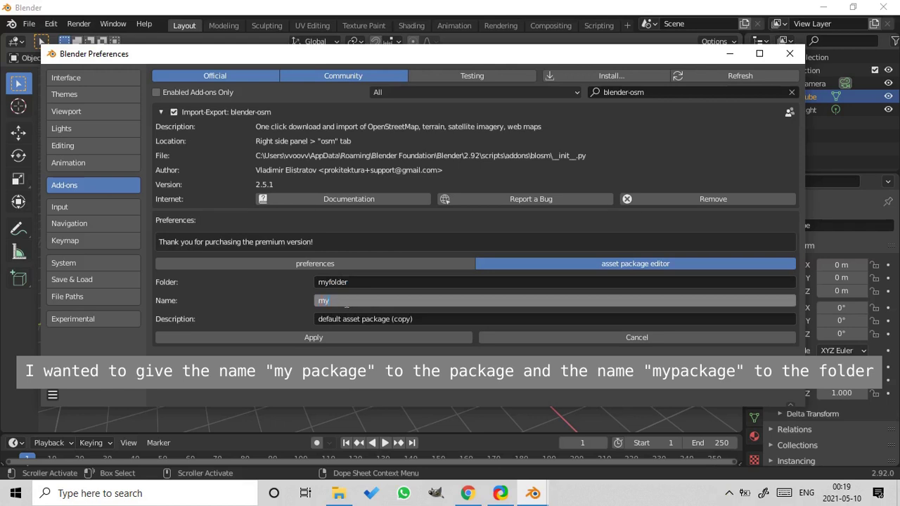
{"action": "type", "text": " folder"}
{"action": "key", "text": "Return"}
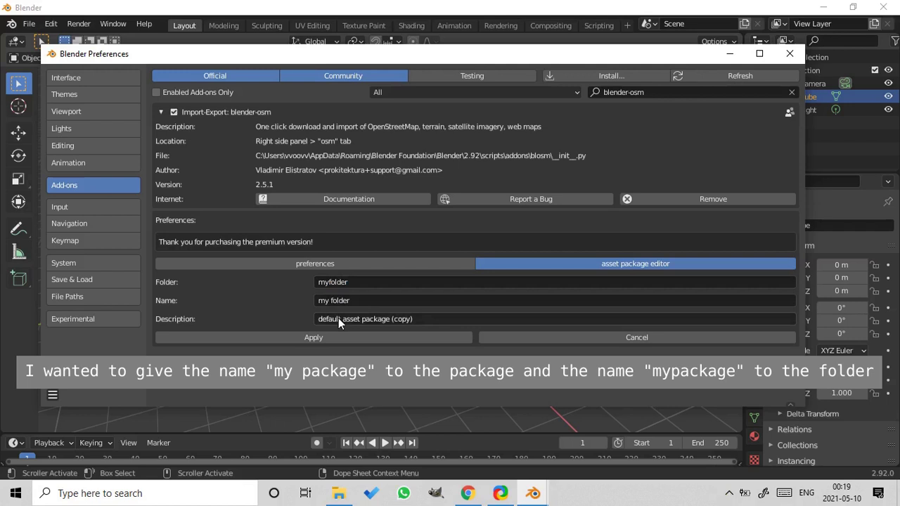
- Describe the package as 'My first asset package', apply it, and check the assets folder in File Explorer
{"action": "left_click", "coordinate": [326, 320]}
{"action": "key", "text": "BackSpace"}
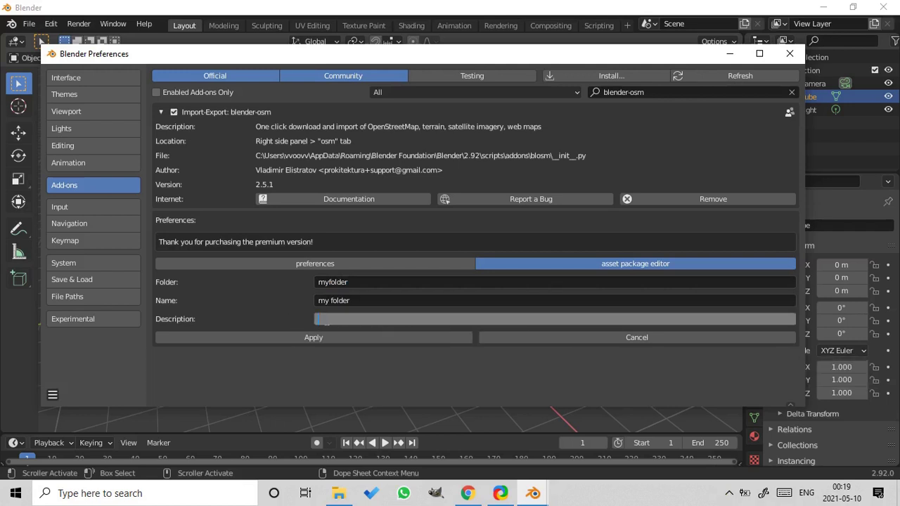
{"action": "type", "text": "My first asset package"}
{"action": "key", "text": "Return"}
{"action": "left_click", "coordinate": [261, 342]}
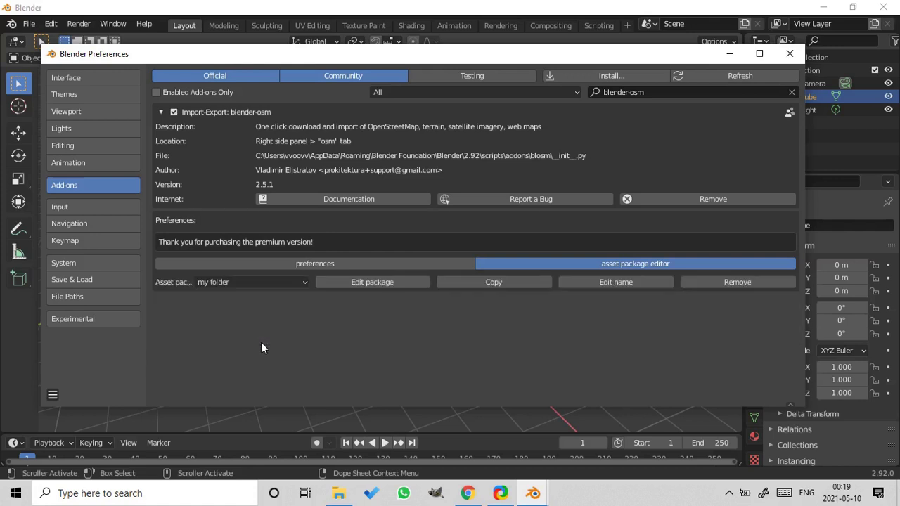
{"action": "left_click", "coordinate": [339, 493]}
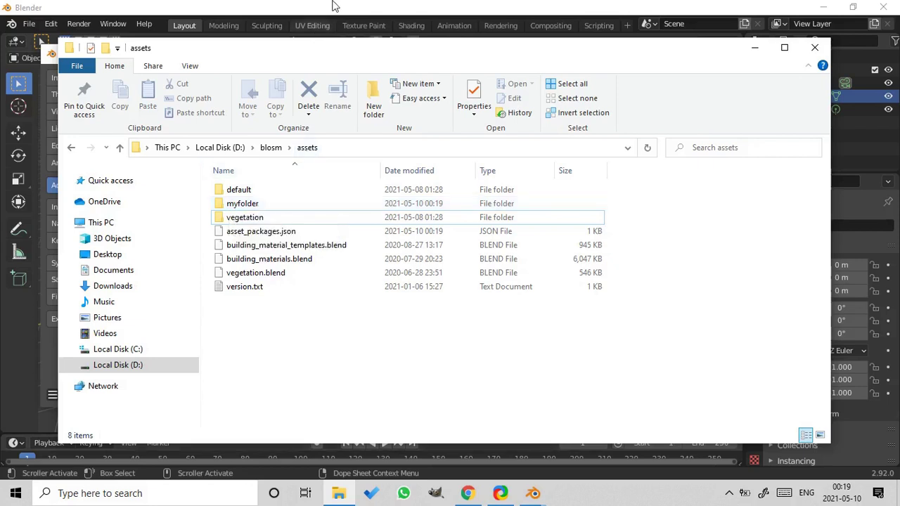
- Close the D:\blosm\assets Explorer window and return to Blender's add-on preferences
{"action": "key", "text": "alt+F4"}
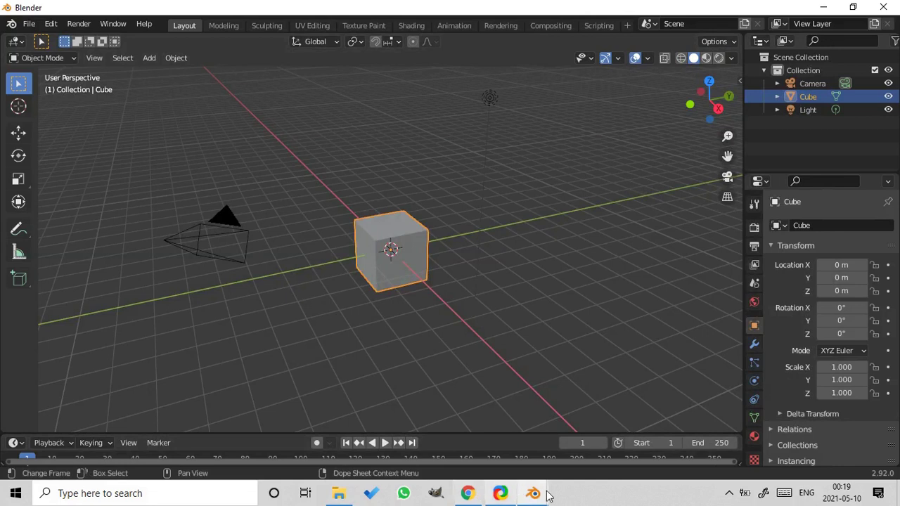
{"action": "mouse_move", "coordinate": [534, 494]}
{"action": "left_click", "coordinate": [574, 454]}
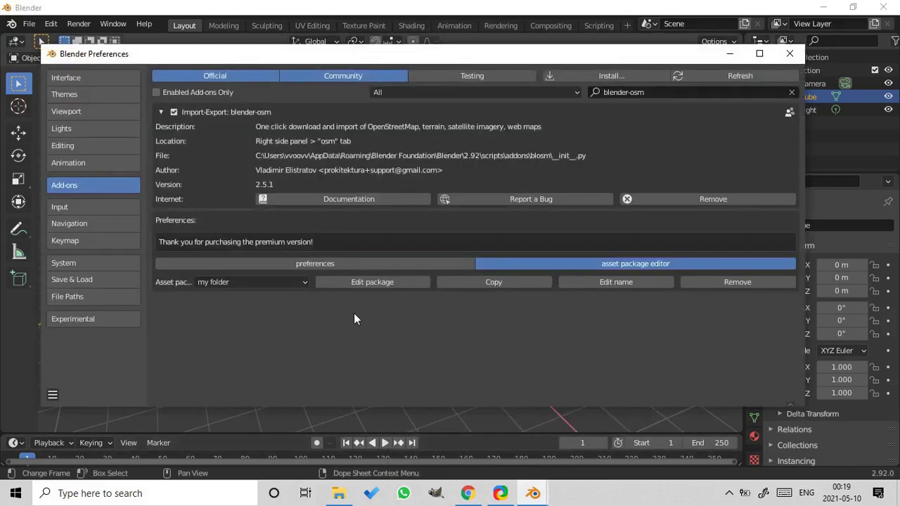
- Open the 'my folder' asset package for editing and scroll through its settings
{"action": "left_click", "coordinate": [365, 280]}
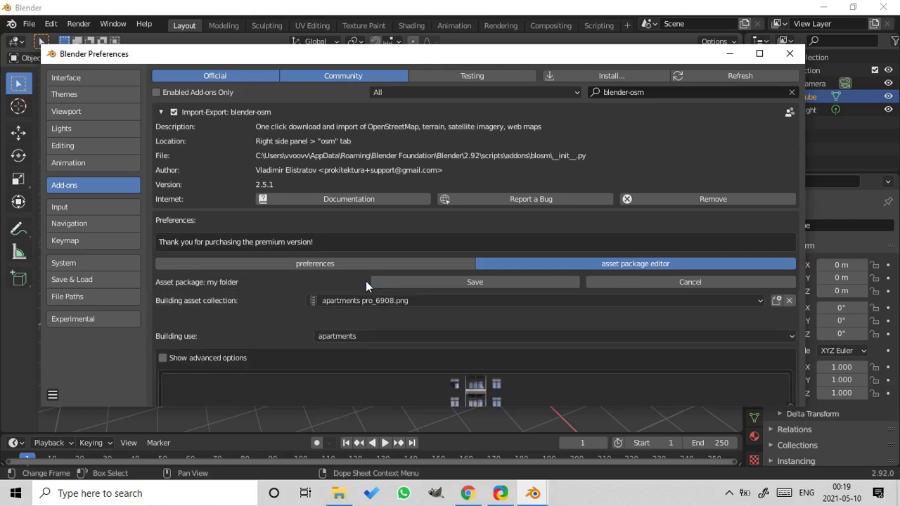
{"action": "scroll", "coordinate": [635, 299], "scroll_direction": "down", "scroll_amount": 1}
{"action": "scroll", "coordinate": [633, 291], "scroll_direction": "down", "scroll_amount": 4}
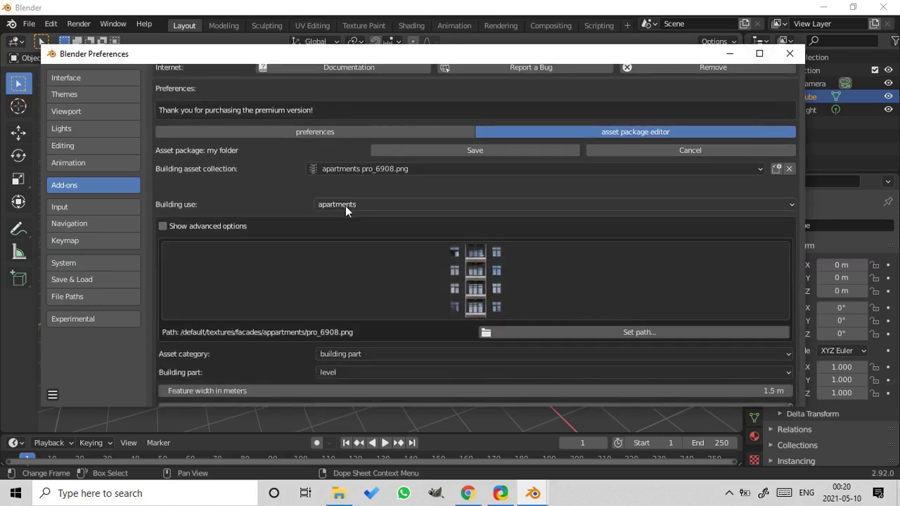
{"action": "scroll", "coordinate": [346, 207], "scroll_direction": "down", "scroll_amount": 4}
{"action": "scroll", "coordinate": [346, 215], "scroll_direction": "up", "scroll_amount": 3}
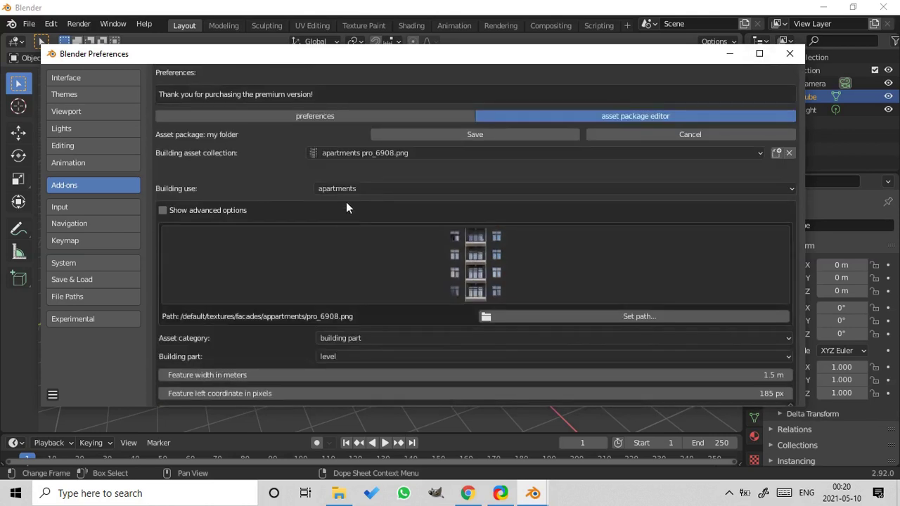
- Browse the package's building asset collections in the Building asset collection dropdown
{"action": "left_click", "coordinate": [335, 153]}
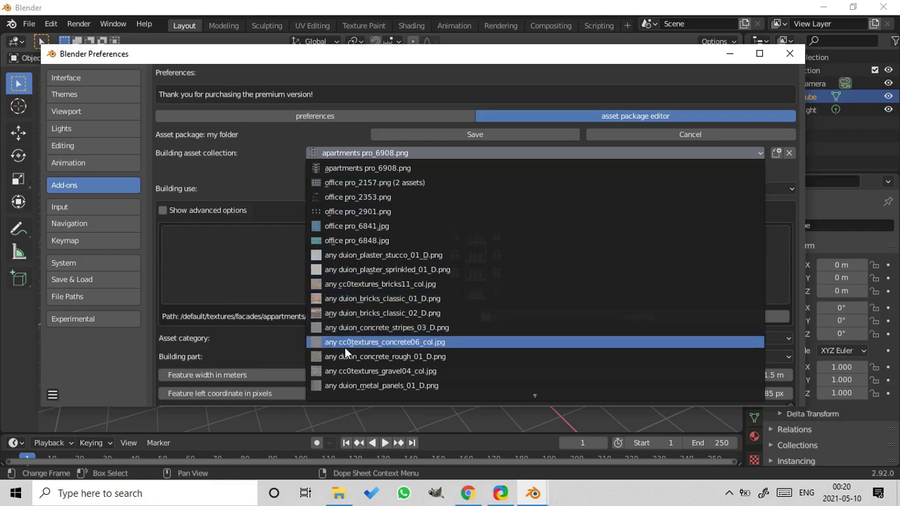
{"action": "scroll", "coordinate": [344, 348], "scroll_direction": "down", "scroll_amount": 4}
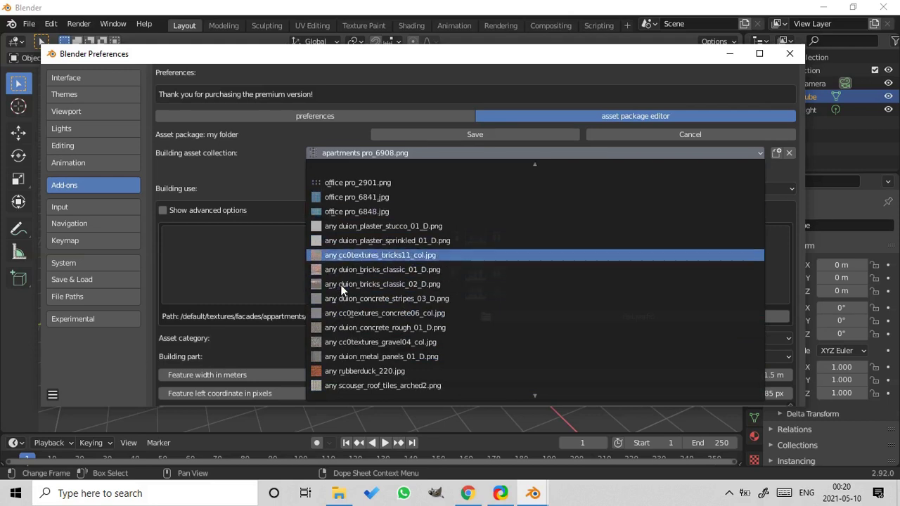
{"action": "key", "text": "Escape"}
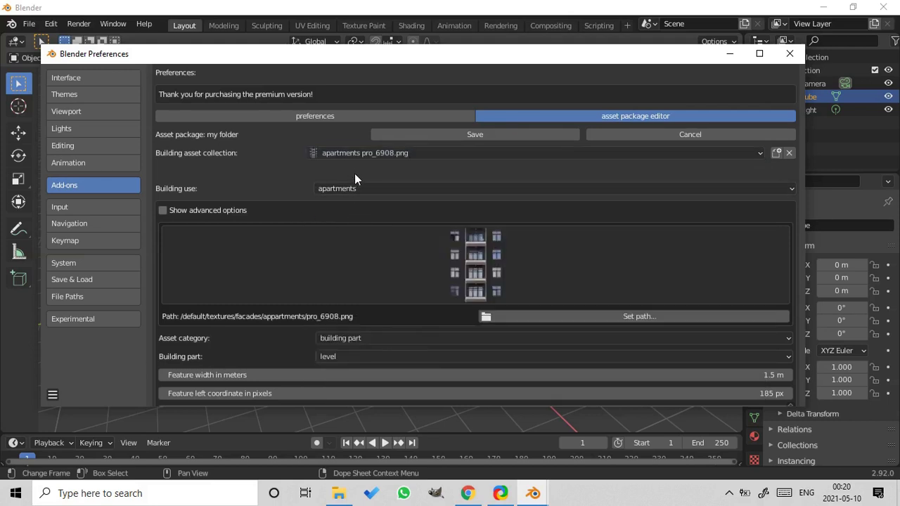
{"action": "left_click", "coordinate": [342, 153]}
- Delete the apartments pro_6908.png, office pro_2157.png and office pro_2353.png collections, confirming each
{"action": "left_click", "coordinate": [790, 153]}
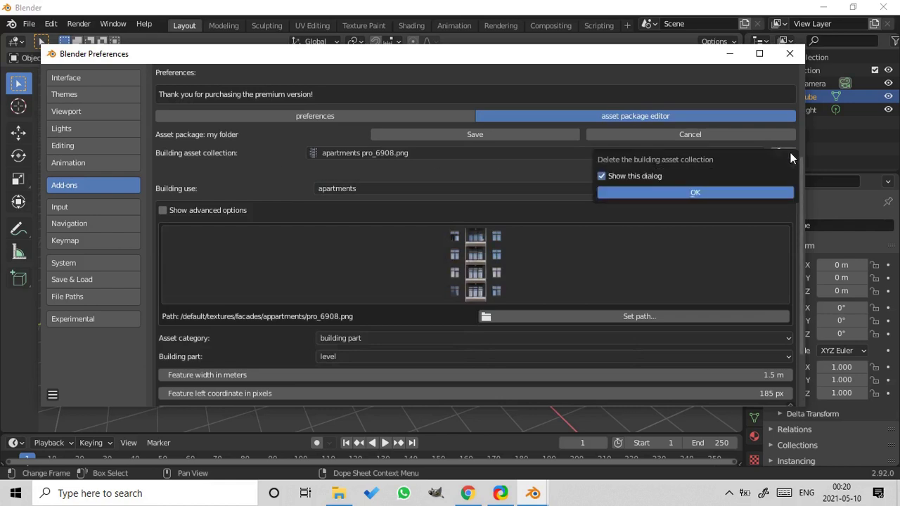
{"action": "left_click", "coordinate": [710, 193]}
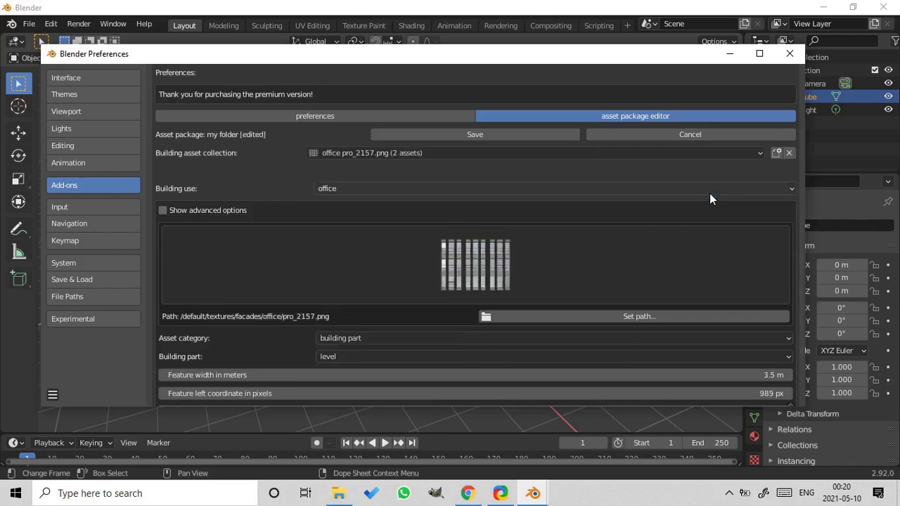
{"action": "left_click", "coordinate": [790, 152]}
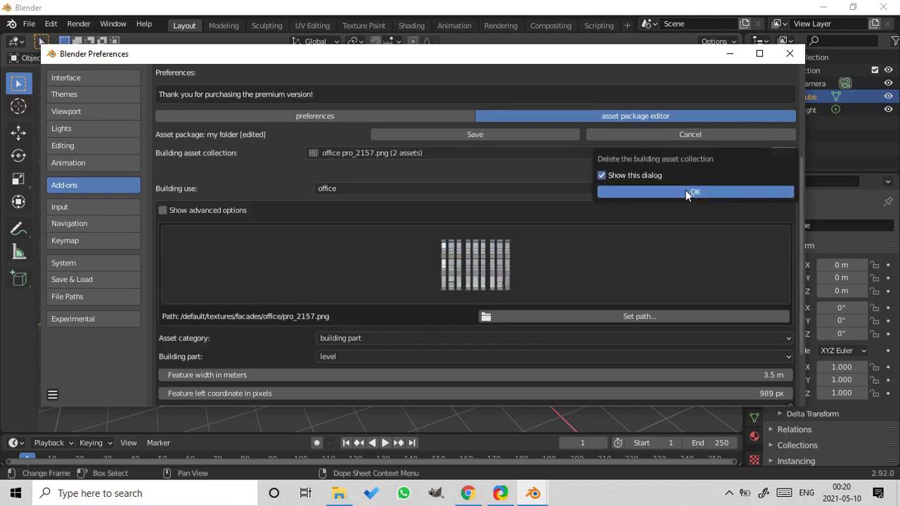
{"action": "left_click", "coordinate": [686, 190]}
{"action": "left_click", "coordinate": [789, 153]}
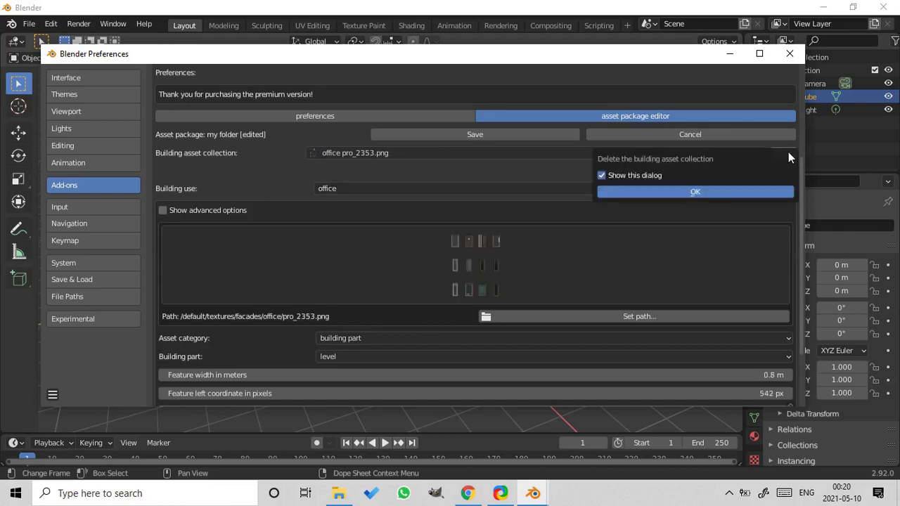
{"action": "left_click", "coordinate": [689, 190]}
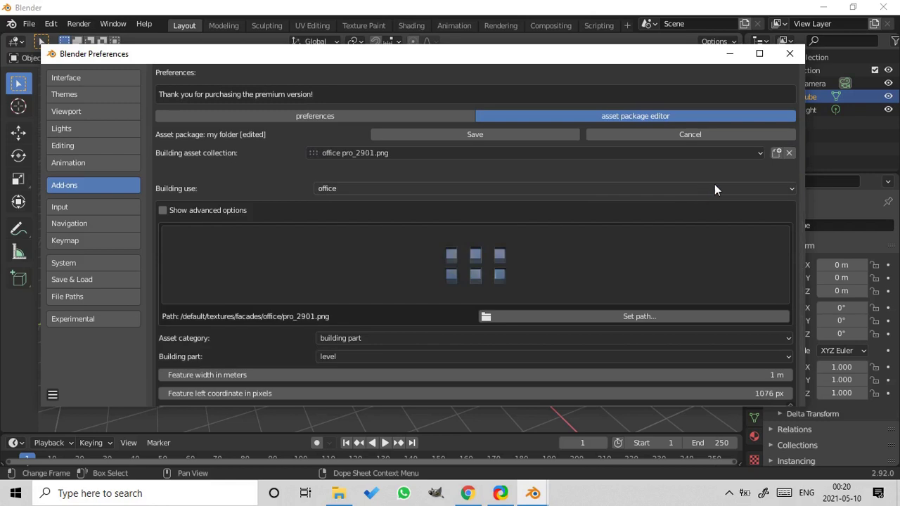
- Delete office pro_2901.png with future confirmations turned off, then office pro_6841.jpg
{"action": "left_click", "coordinate": [790, 153]}
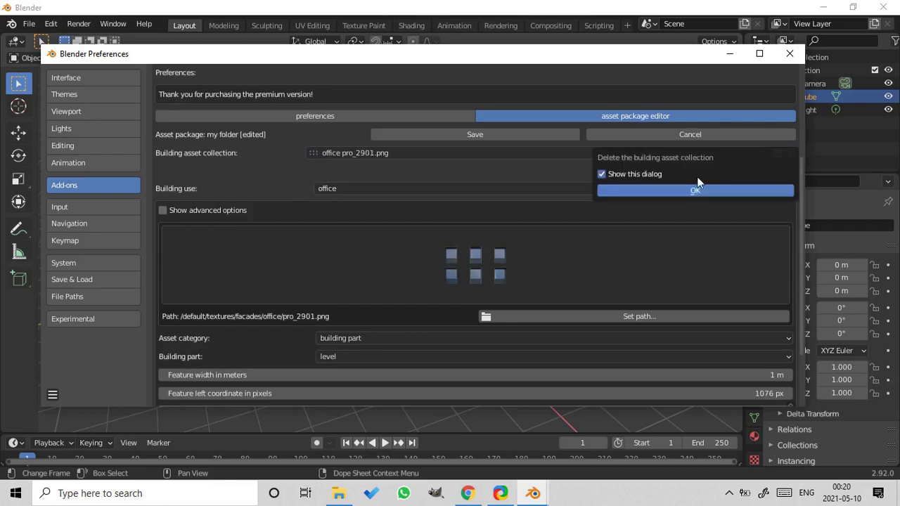
{"action": "left_click", "coordinate": [620, 174]}
{"action": "left_click", "coordinate": [645, 192]}
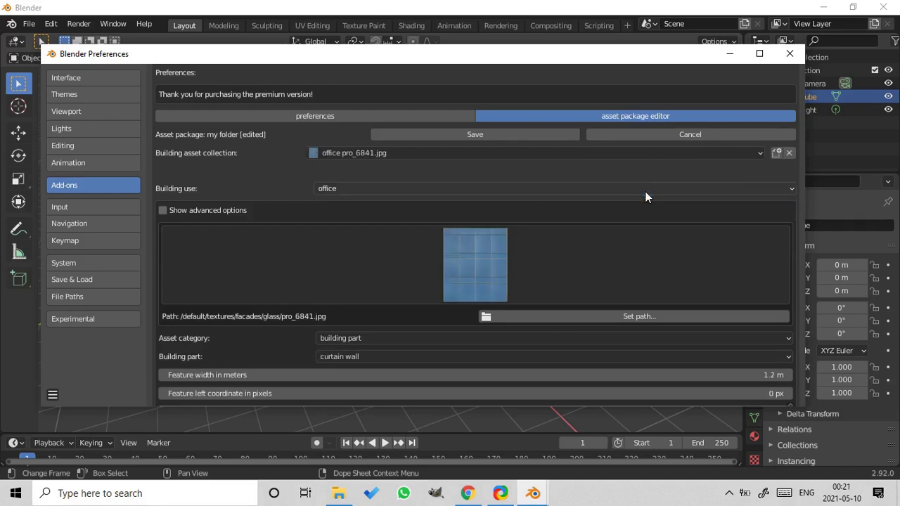
{"action": "left_click", "coordinate": [790, 153]}
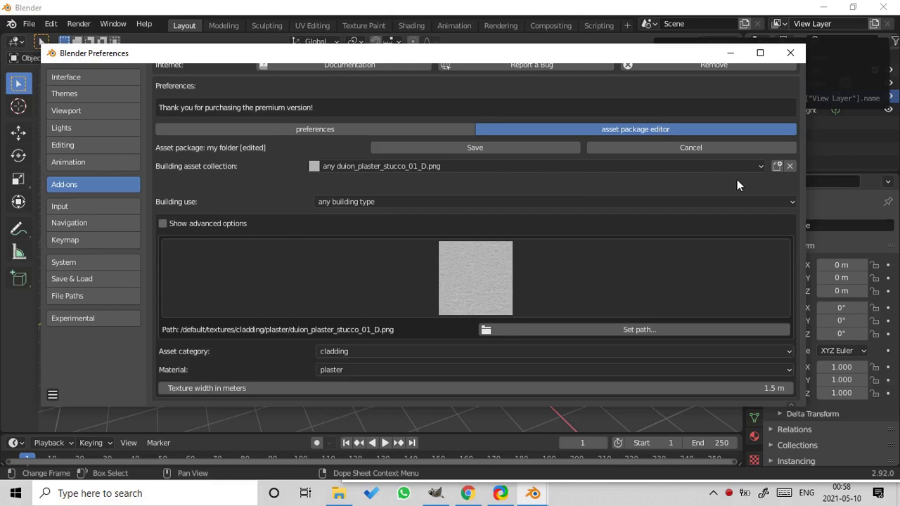
- Create a new building asset collection textured with BuildingsHighRise0365_1.jpg
{"action": "left_click", "coordinate": [778, 166]}
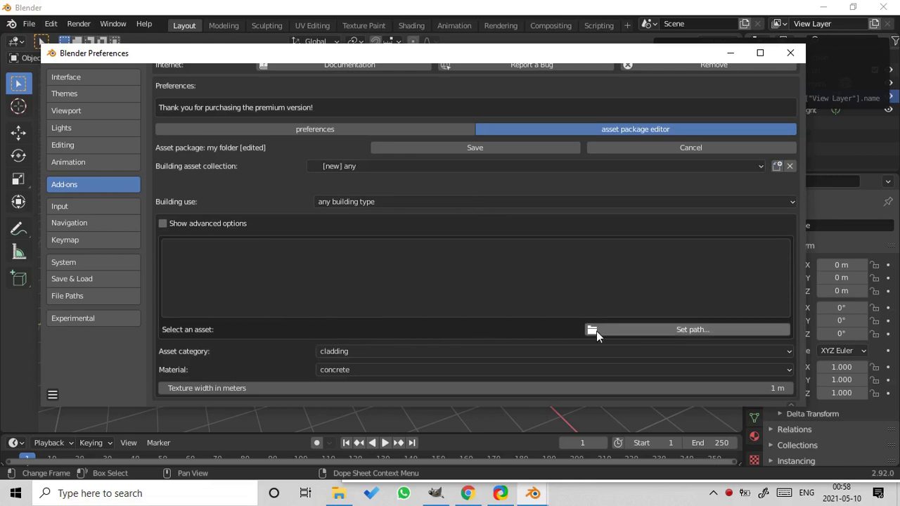
{"action": "left_click", "coordinate": [614, 330]}
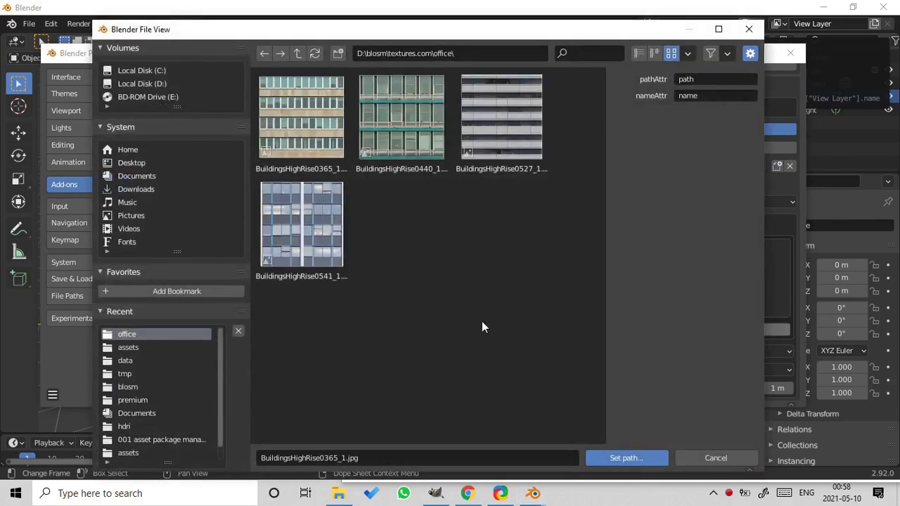
{"action": "double_click", "coordinate": [303, 115]}
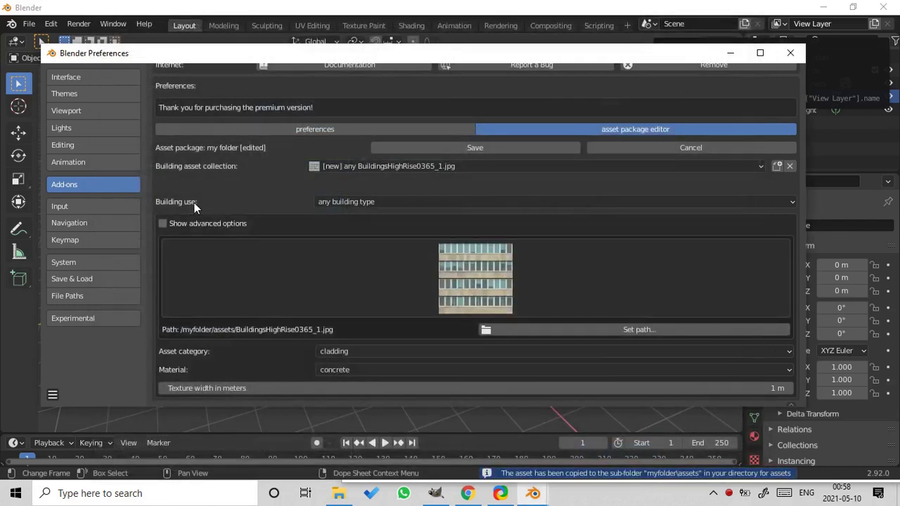
- Set the BuildingsHighRise0365_1.jpg collection's building use to office, then switch to File Explorer
{"action": "left_click", "coordinate": [357, 202]}
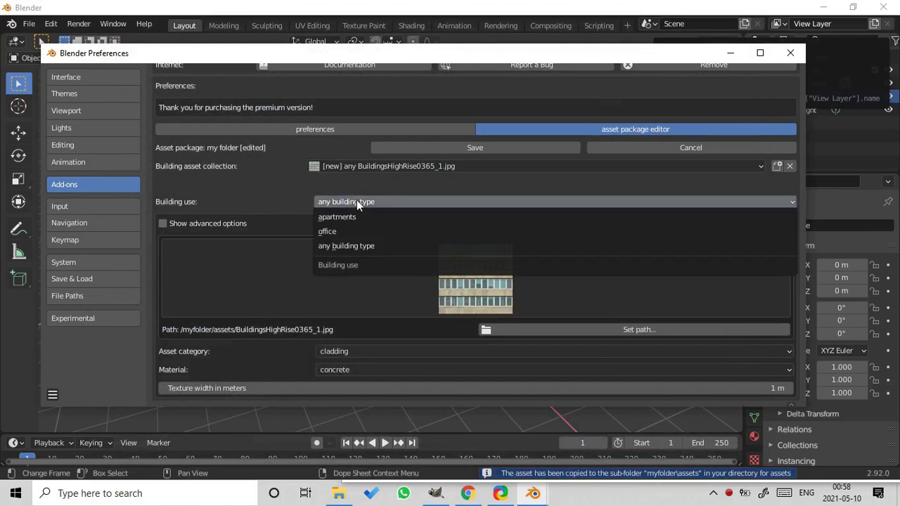
{"action": "left_click", "coordinate": [333, 232]}
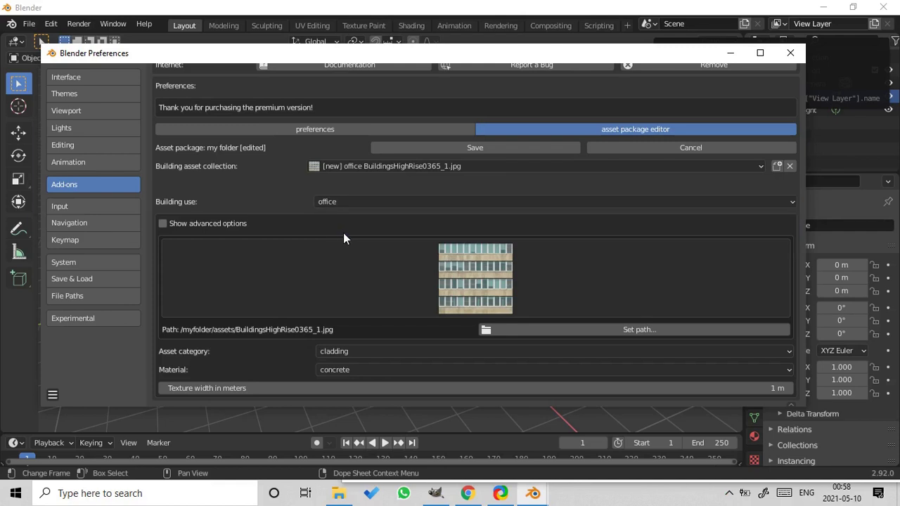
{"action": "left_click", "coordinate": [339, 494]}
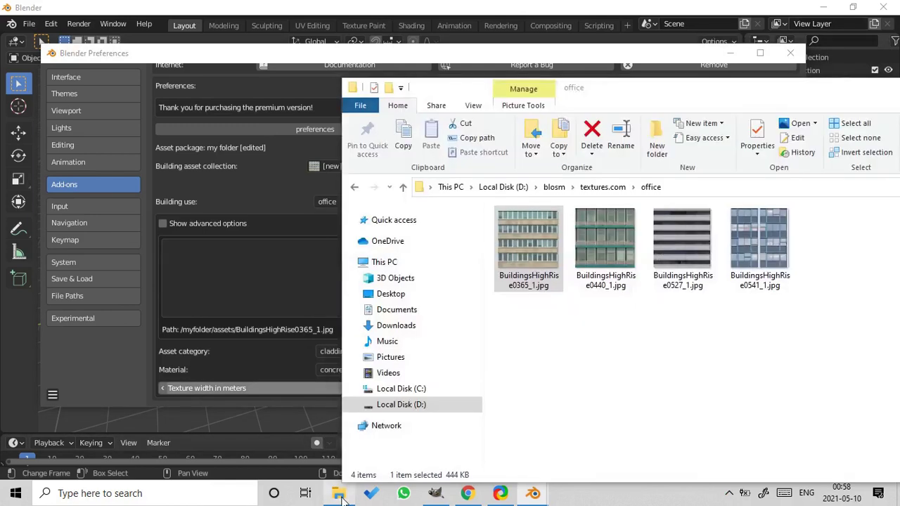
- Check that BuildingsHighRise0365_1.jpg was copied into blosm\assets\myfolder\assets, then return to Blender
{"action": "left_click", "coordinate": [554, 189]}
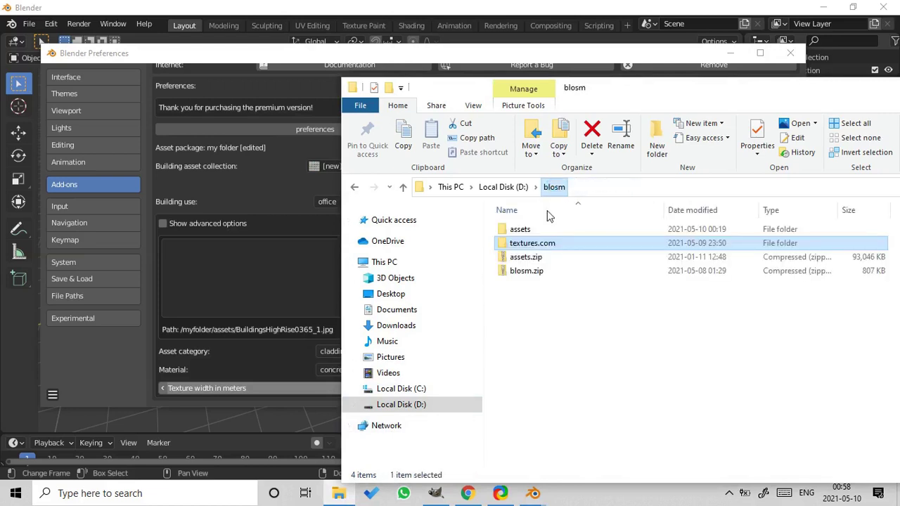
{"action": "left_click", "coordinate": [520, 230]}
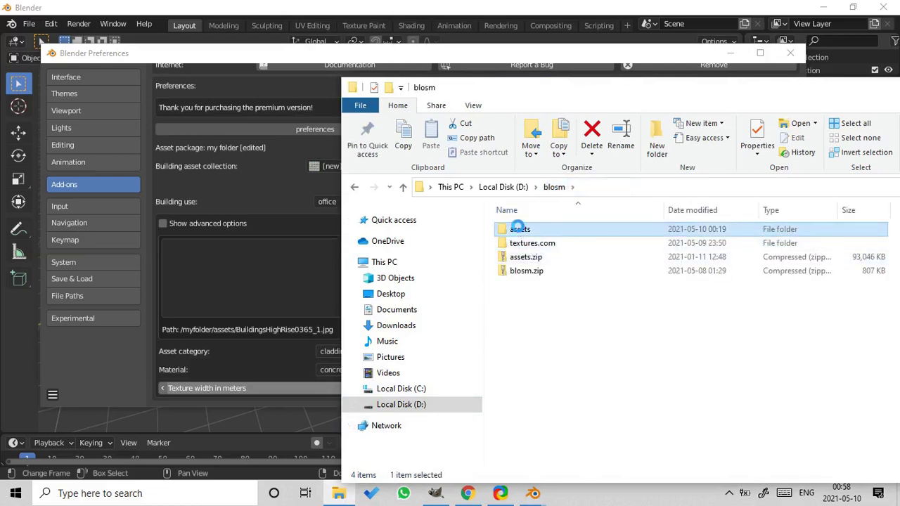
{"action": "double_click", "coordinate": [520, 230]}
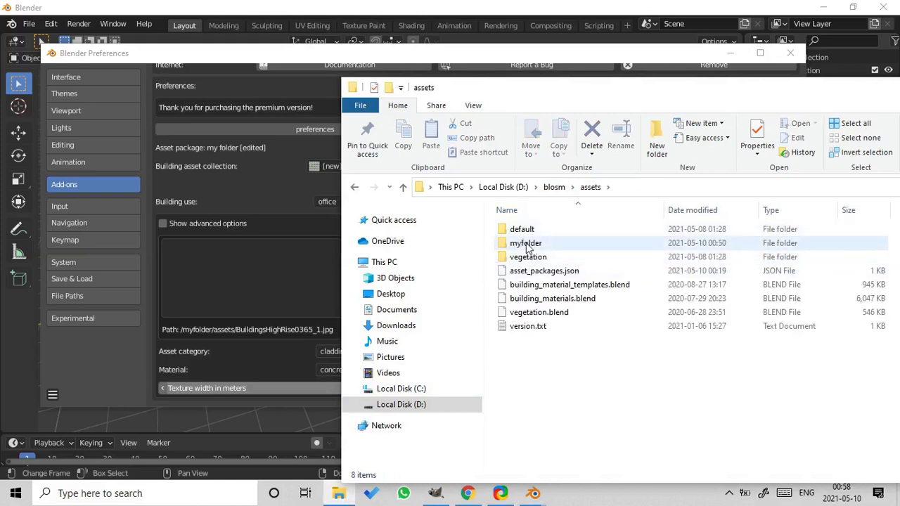
{"action": "left_click", "coordinate": [525, 242]}
{"action": "double_click", "coordinate": [525, 242]}
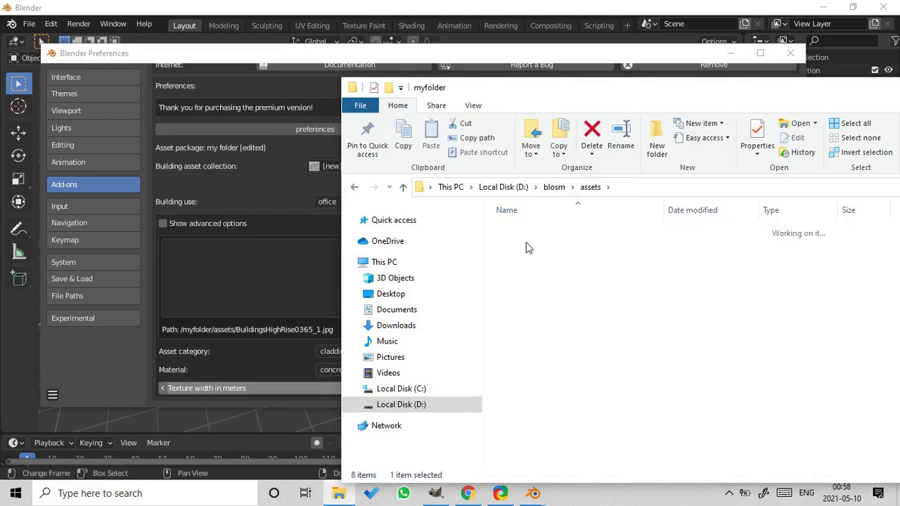
{"action": "left_click", "coordinate": [526, 246]}
{"action": "double_click", "coordinate": [526, 246]}
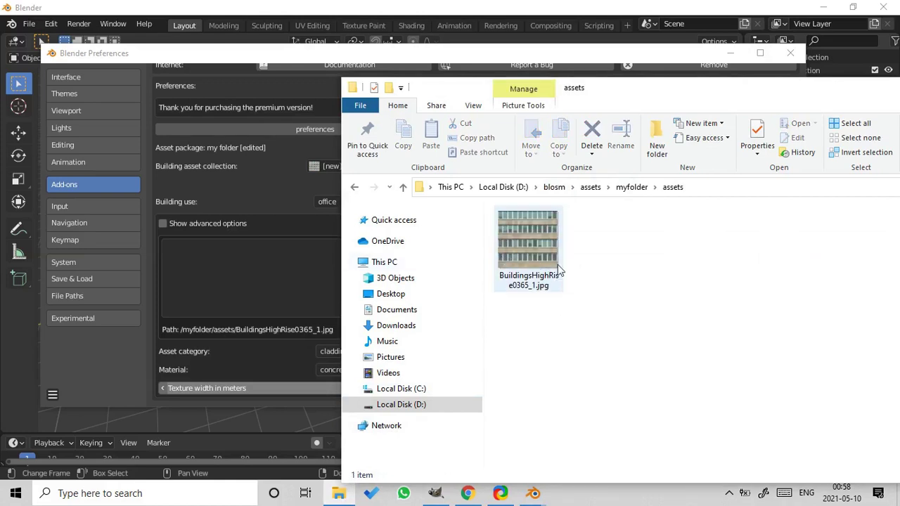
{"action": "left_click", "coordinate": [409, 56]}
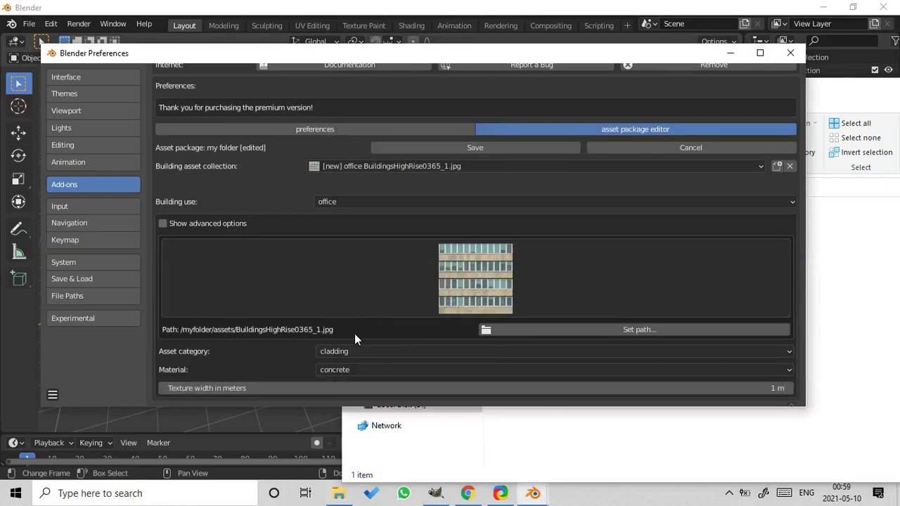
- Set the collection's asset category to building part, with building part type level
{"action": "left_click", "coordinate": [345, 352]}
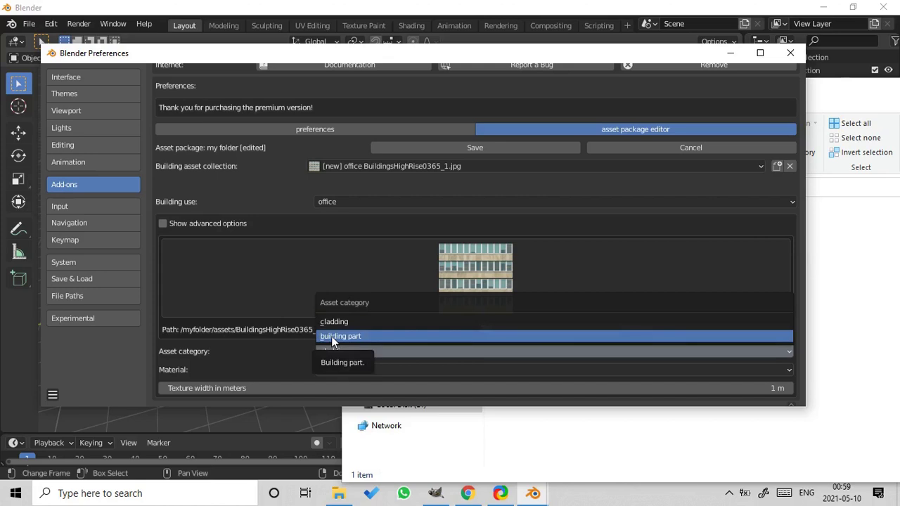
{"action": "left_click", "coordinate": [331, 336]}
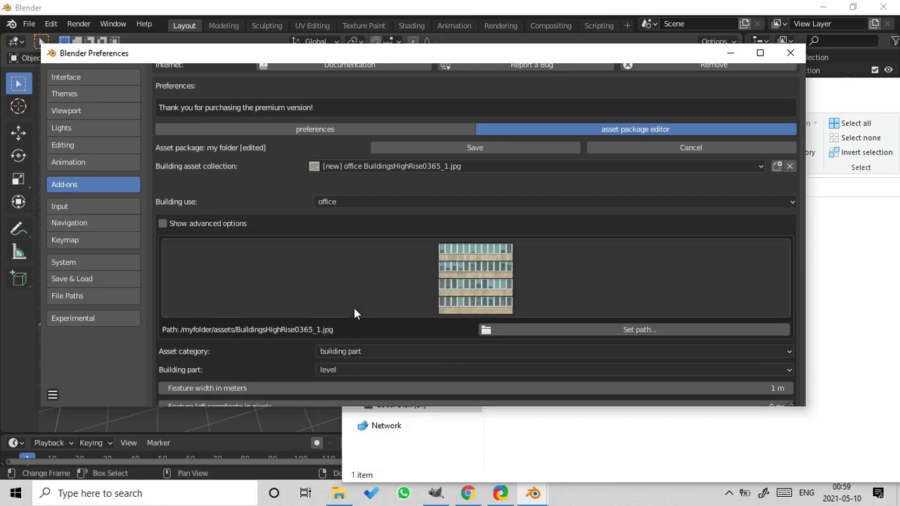
{"action": "scroll", "coordinate": [354, 309], "scroll_direction": "down", "scroll_amount": 3}
{"action": "left_click", "coordinate": [343, 291]}
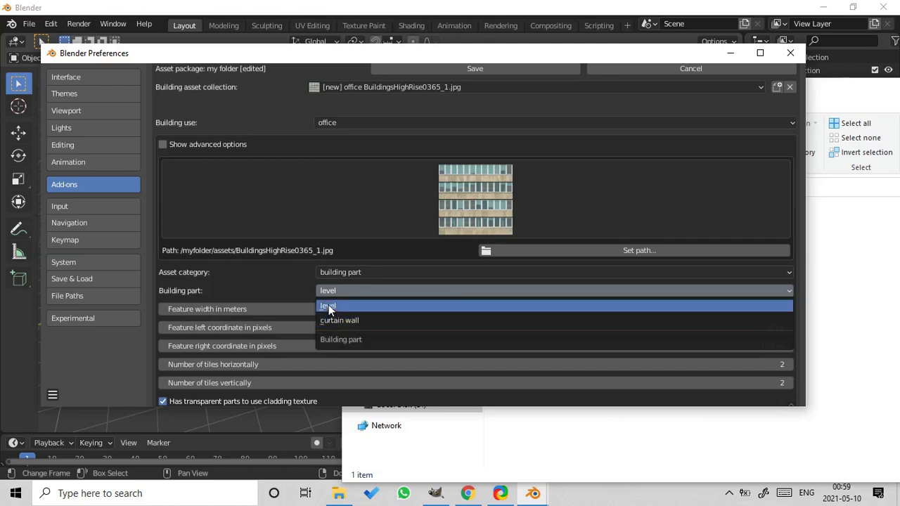
{"action": "left_click", "coordinate": [328, 305]}
{"action": "scroll", "coordinate": [344, 282], "scroll_direction": "down", "scroll_amount": 1}
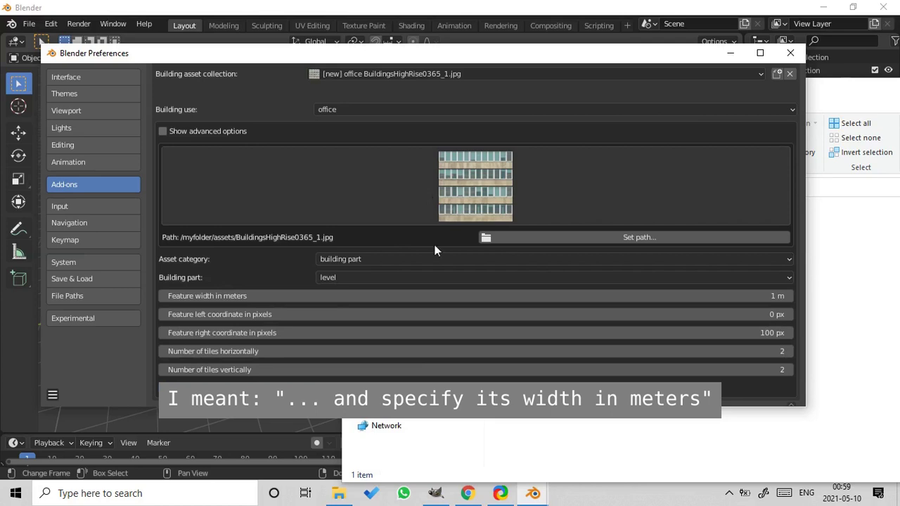
- Look at the texture in GIMP, then return to Blender's add-on preferences
{"action": "left_click", "coordinate": [436, 493]}
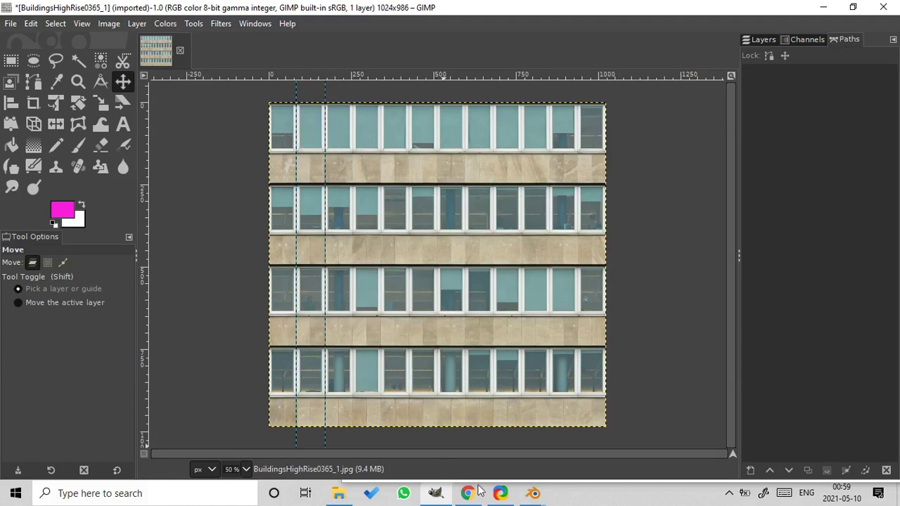
{"action": "left_click", "coordinate": [532, 494]}
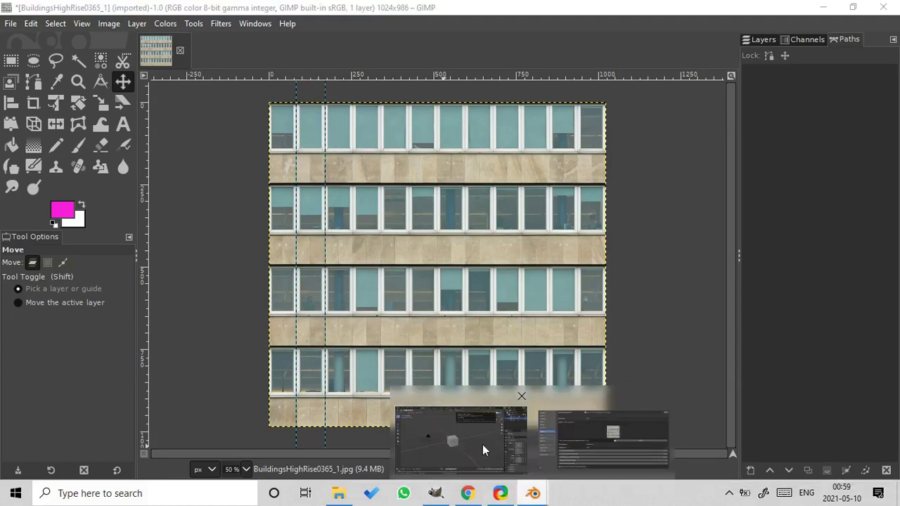
{"action": "left_click", "coordinate": [482, 445]}
{"action": "left_click", "coordinate": [535, 496]}
{"action": "left_click", "coordinate": [574, 464]}
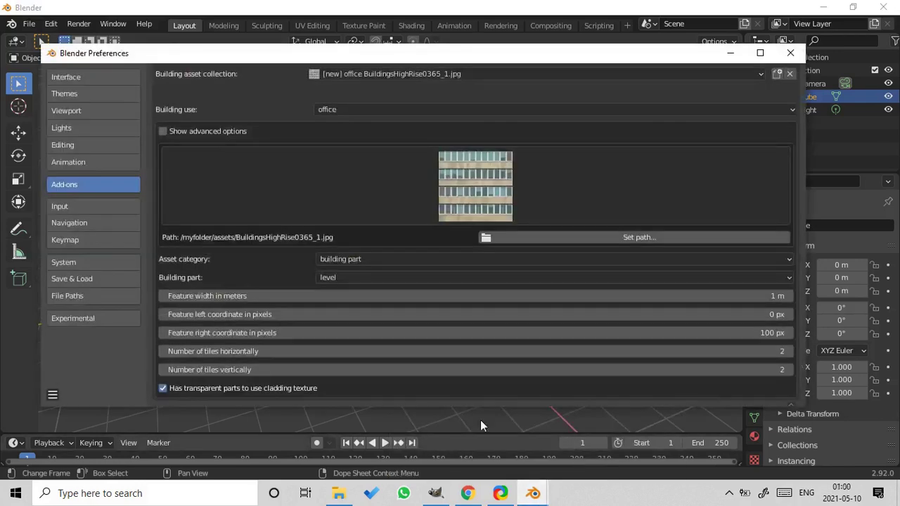
- Set the level texture's feature width to 1 m and view the texture in GIMP
{"action": "left_click", "coordinate": [250, 296]}
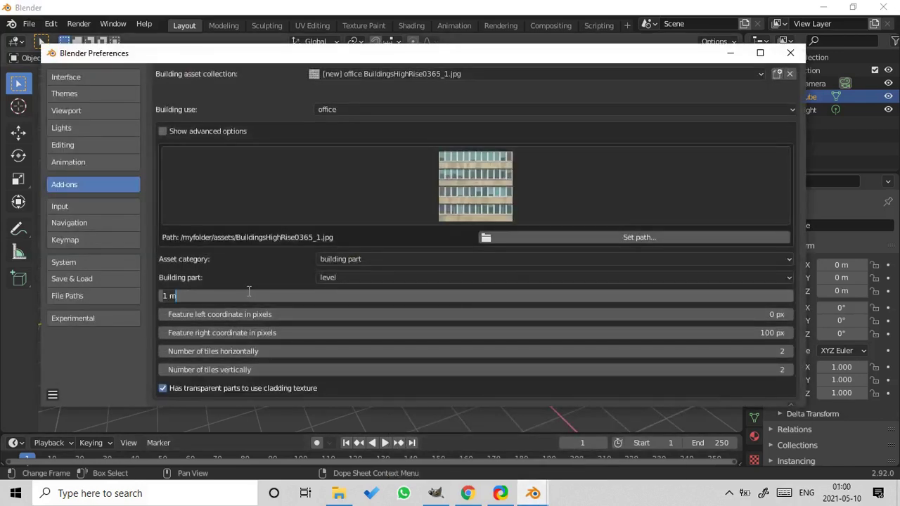
{"action": "key", "text": "BackSpace"}
{"action": "type", "text": "1"}
{"action": "key", "text": "Return"}
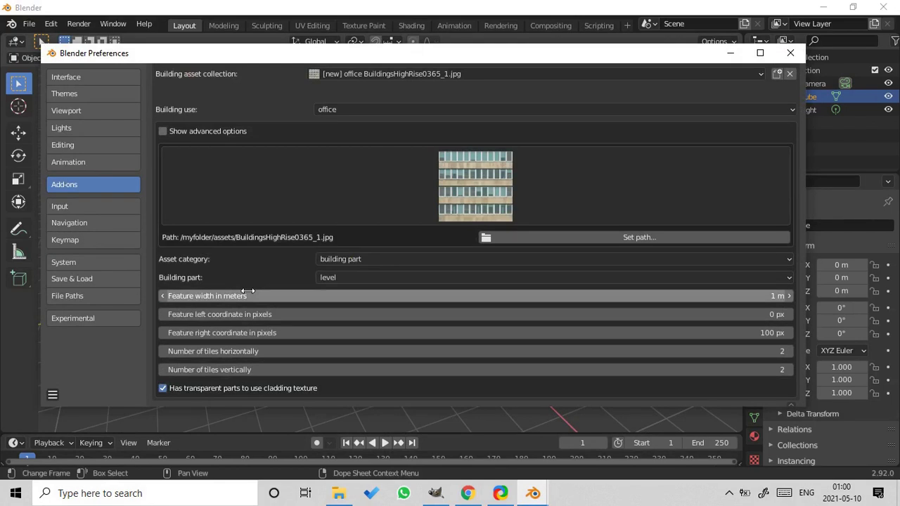
{"action": "left_click", "coordinate": [434, 491]}
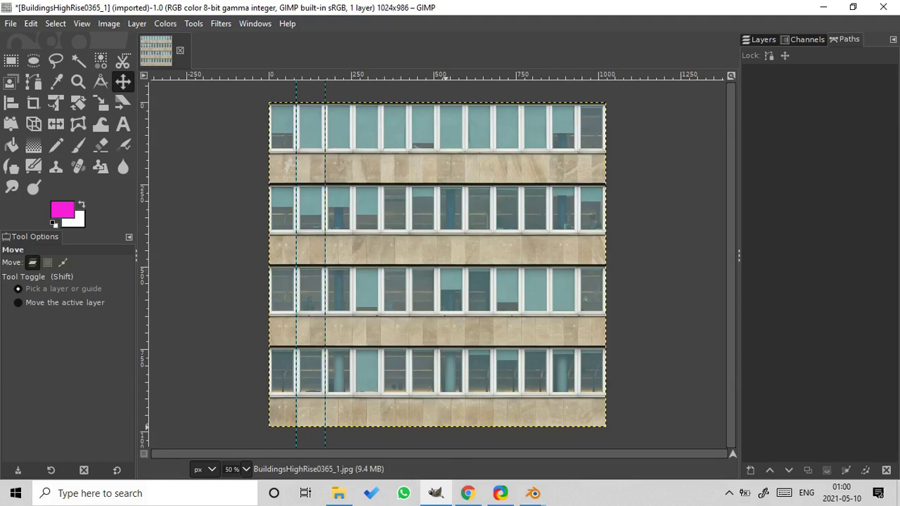
- Glance at the textures.com Office page in Chrome, then switch back to Blender
{"action": "left_click", "coordinate": [468, 494]}
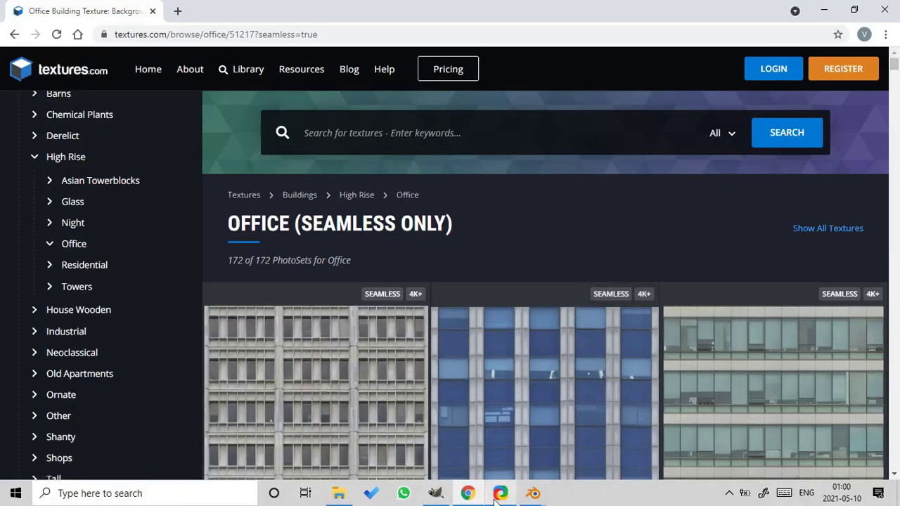
{"action": "left_click", "coordinate": [533, 493]}
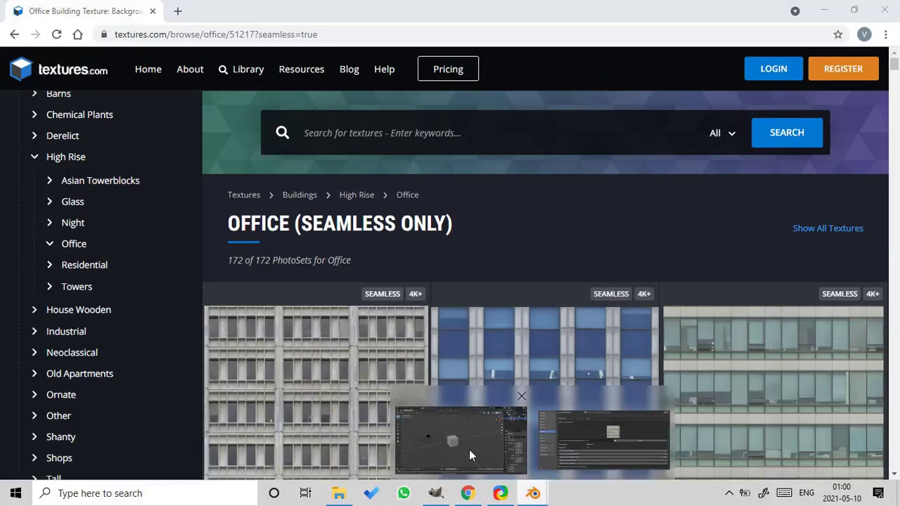
{"action": "left_click", "coordinate": [469, 450]}
- Set the level asset's feature left and right coordinates to 82 px and 170 px
{"action": "mouse_move", "coordinate": [532, 494]}
{"action": "left_click", "coordinate": [587, 432]}
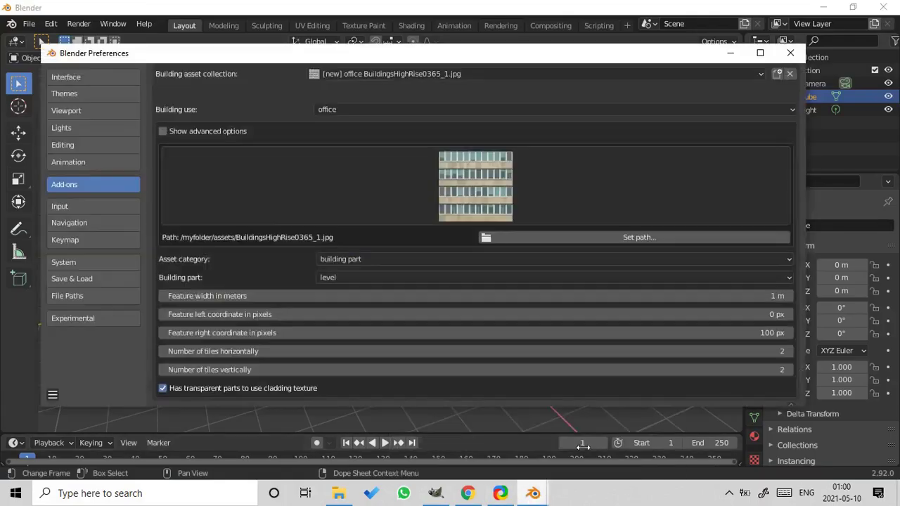
{"action": "left_click", "coordinate": [229, 314]}
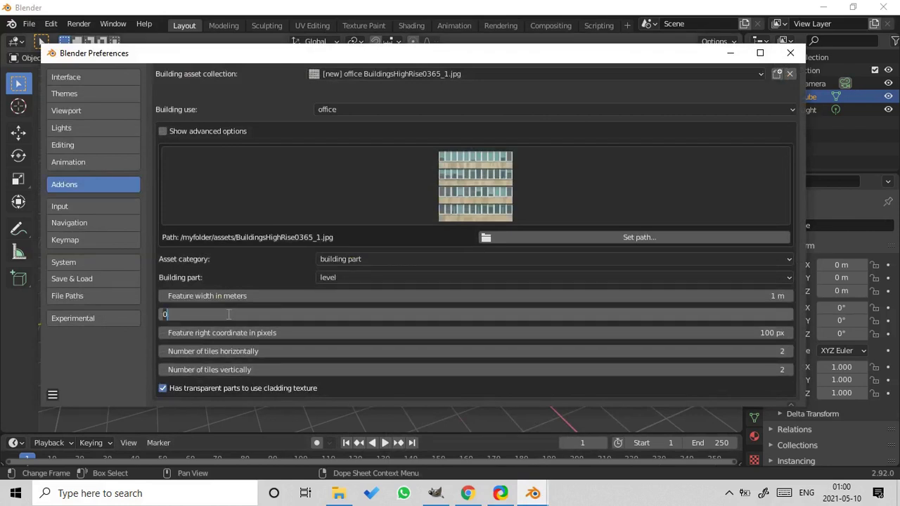
{"action": "key", "text": "BackSpace"}
{"action": "type", "text": "82"}
{"action": "key", "text": "Return"}
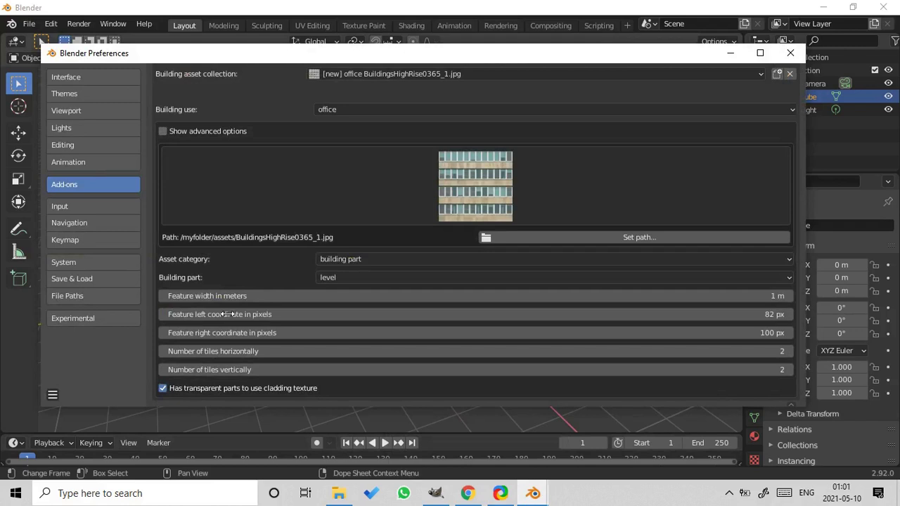
{"action": "left_click", "coordinate": [239, 332]}
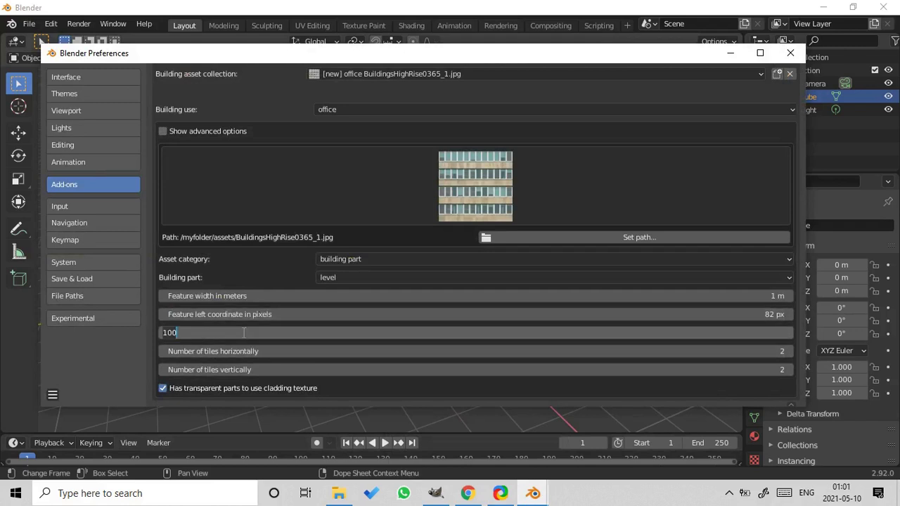
{"action": "key", "text": "BackSpace"}
{"action": "type", "text": "170"}
{"action": "key", "text": "Return"}
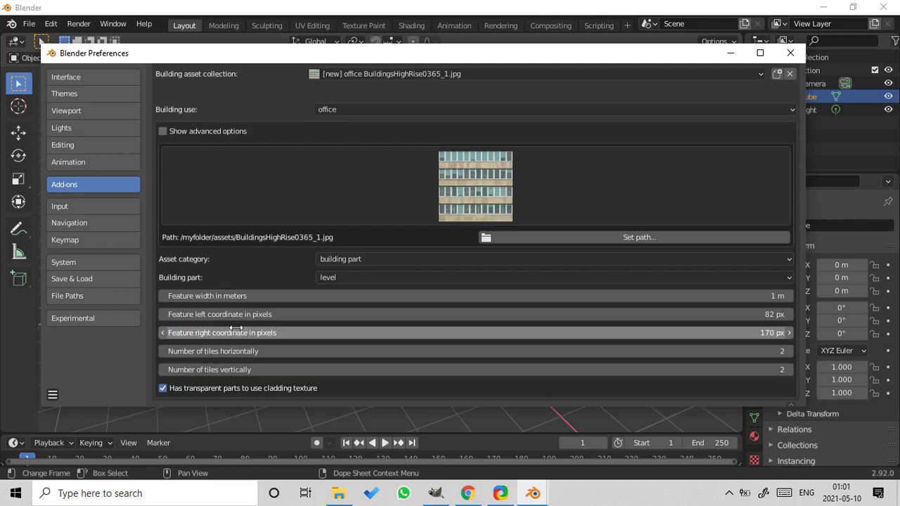
{"action": "left_click", "coordinate": [436, 496]}
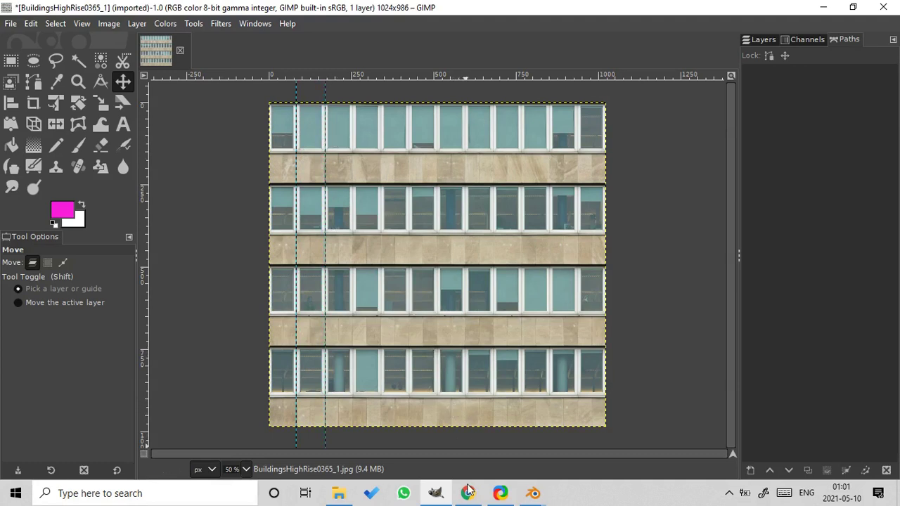
- Return from the guide-marked GIMP texture to the Blender Preferences window
{"action": "left_click", "coordinate": [536, 495]}
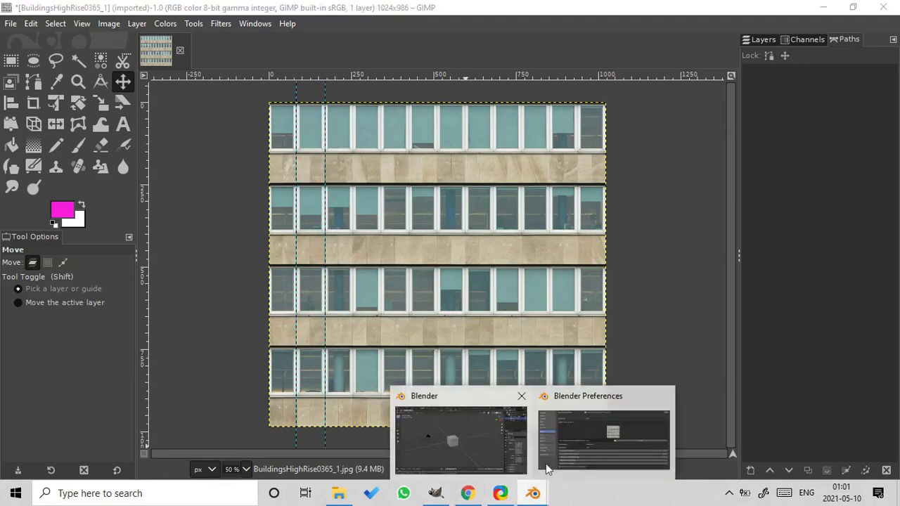
{"action": "left_click", "coordinate": [575, 402]}
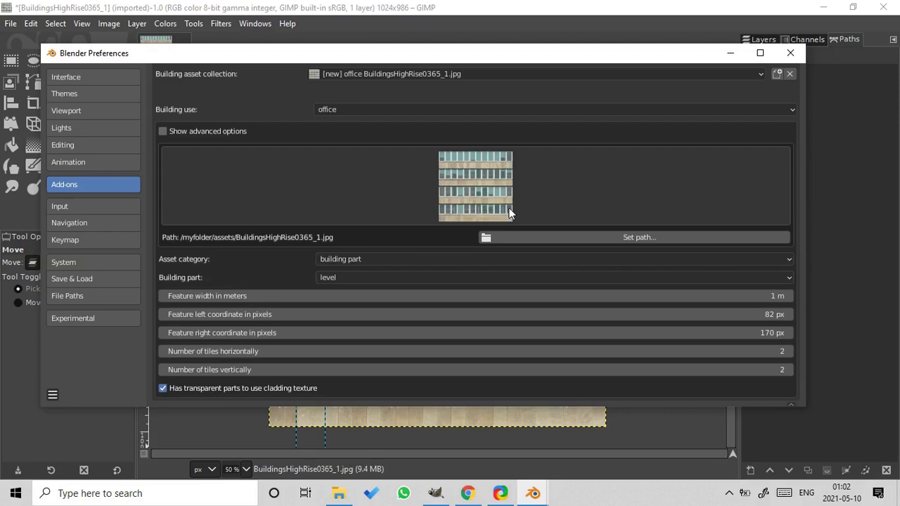
- Give the office level asset 12 horizontal tiles and 4 vertical tiles
{"action": "left_click", "coordinate": [253, 353]}
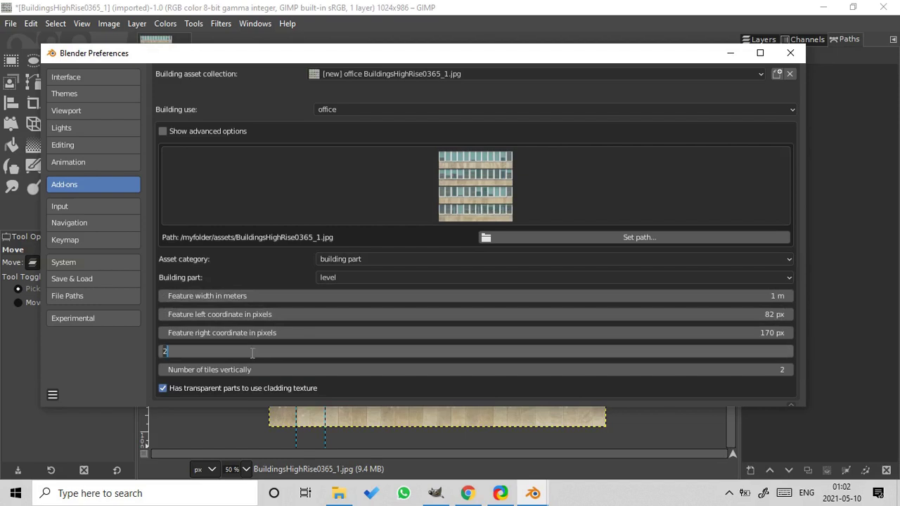
{"action": "type", "text": "12"}
{"action": "key", "text": "Return"}
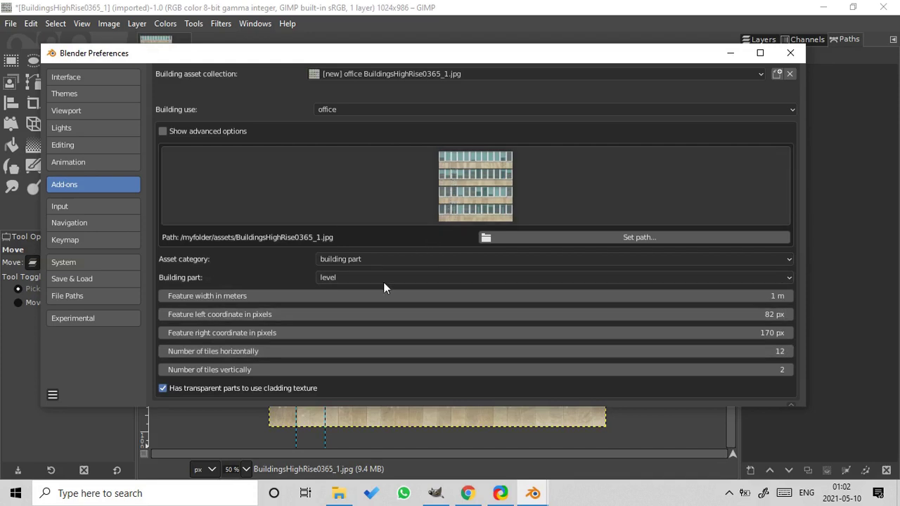
{"action": "left_click", "coordinate": [246, 369]}
{"action": "key", "text": "BackSpace"}
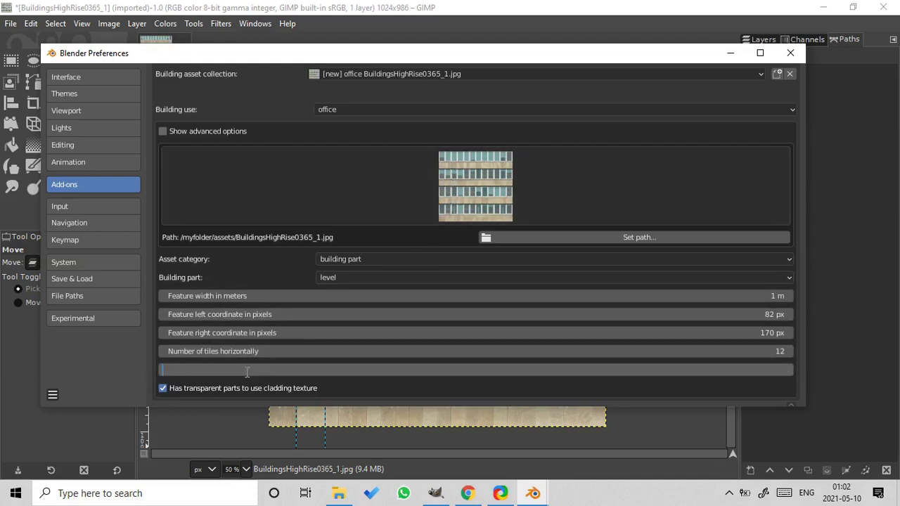
{"action": "type", "text": "4"}
{"action": "key", "text": "Return"}
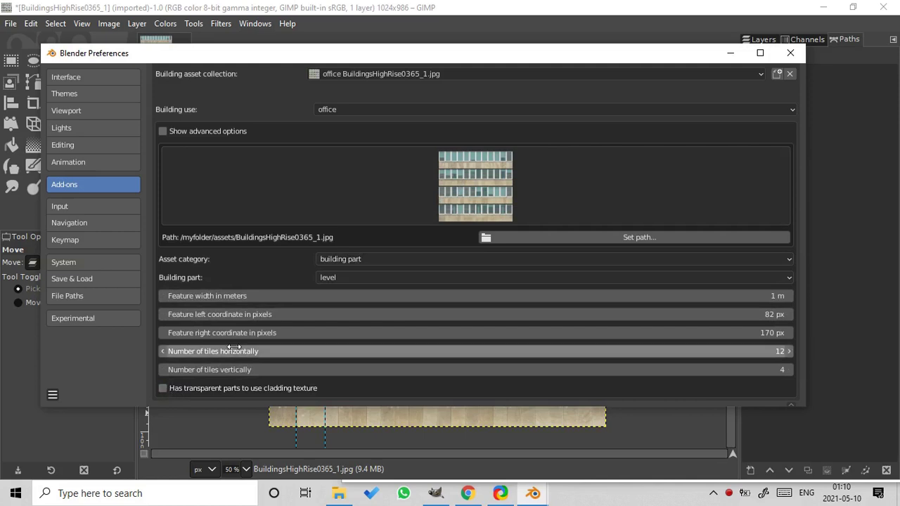
{"action": "scroll", "coordinate": [303, 322], "scroll_direction": "up", "scroll_amount": 2}
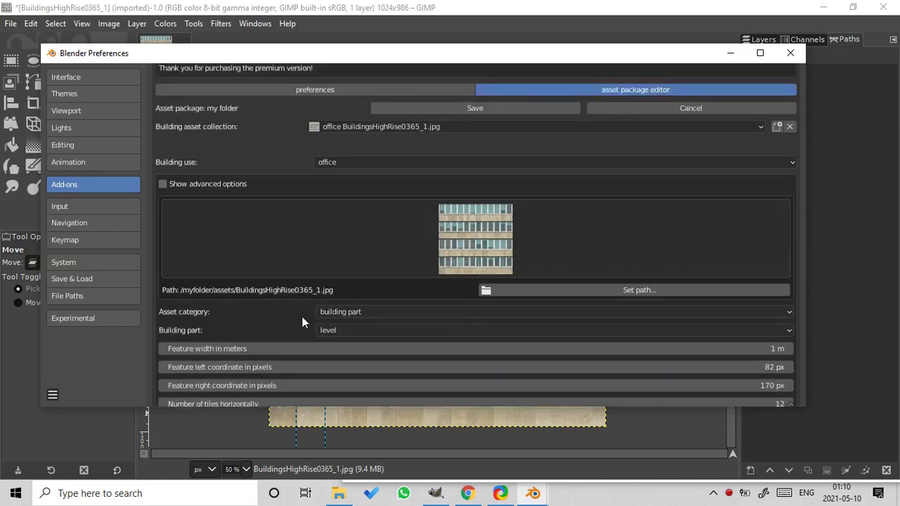
{"action": "scroll", "coordinate": [304, 317], "scroll_direction": "up", "scroll_amount": 2}
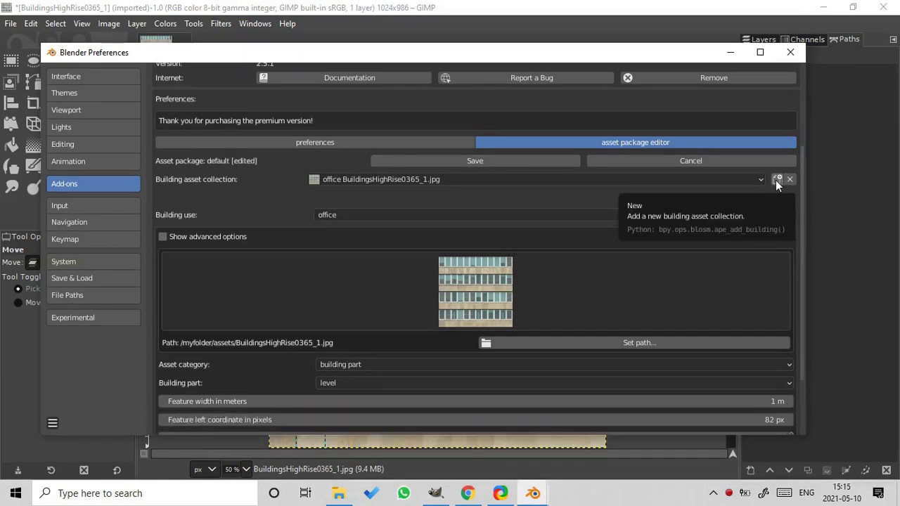
- Create a new building asset collection with office as its building use
{"action": "left_click", "coordinate": [777, 180]}
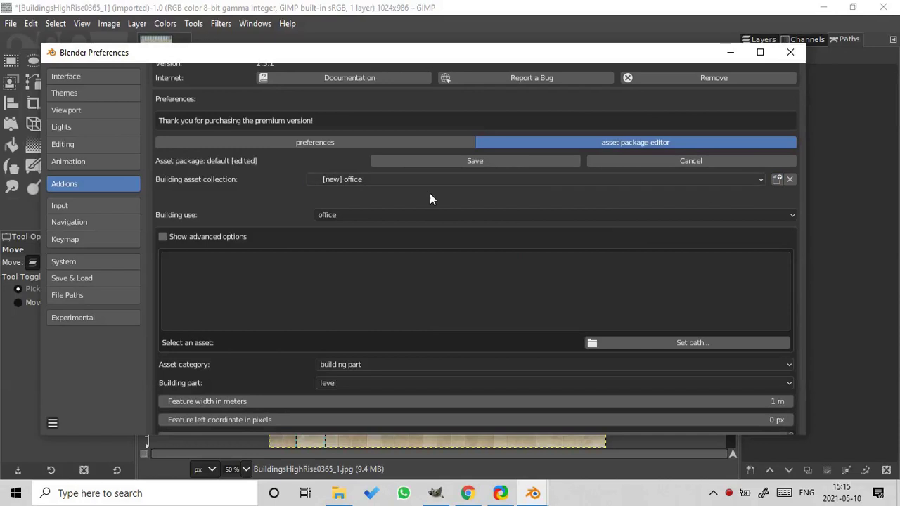
{"action": "left_click", "coordinate": [333, 214]}
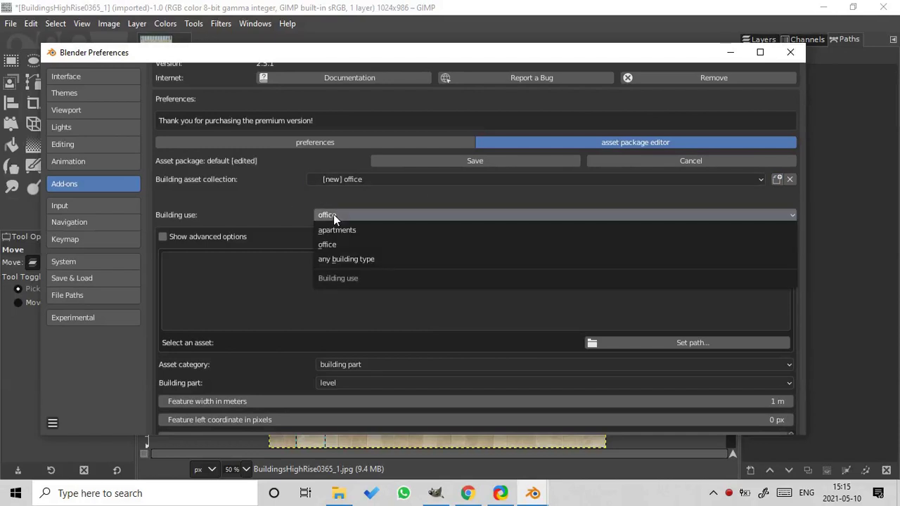
{"action": "left_click", "coordinate": [329, 243]}
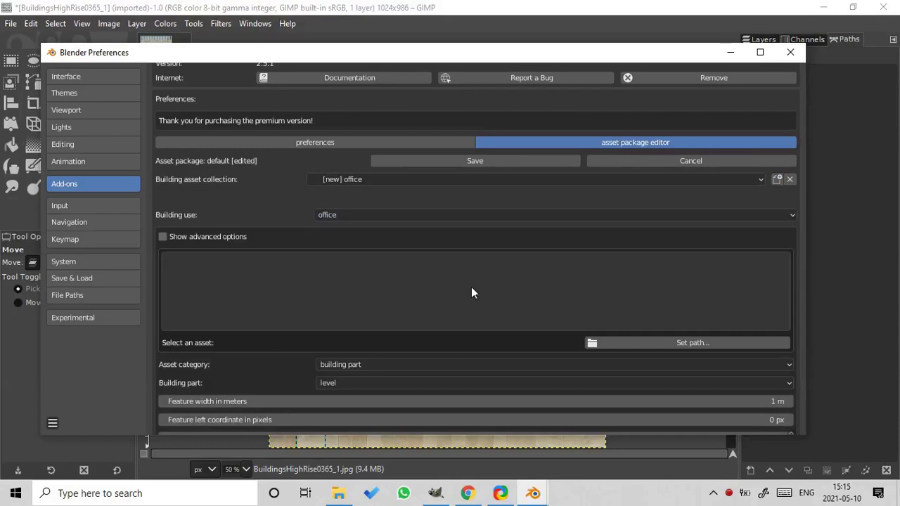
- Try assigning the first glass JPG from the recent glass folder as its image
{"action": "left_click", "coordinate": [634, 345]}
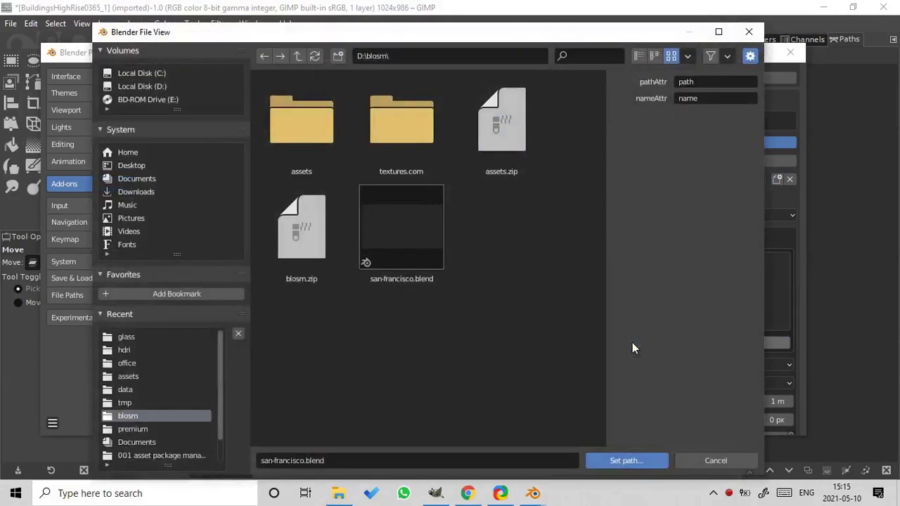
{"action": "left_click", "coordinate": [128, 339]}
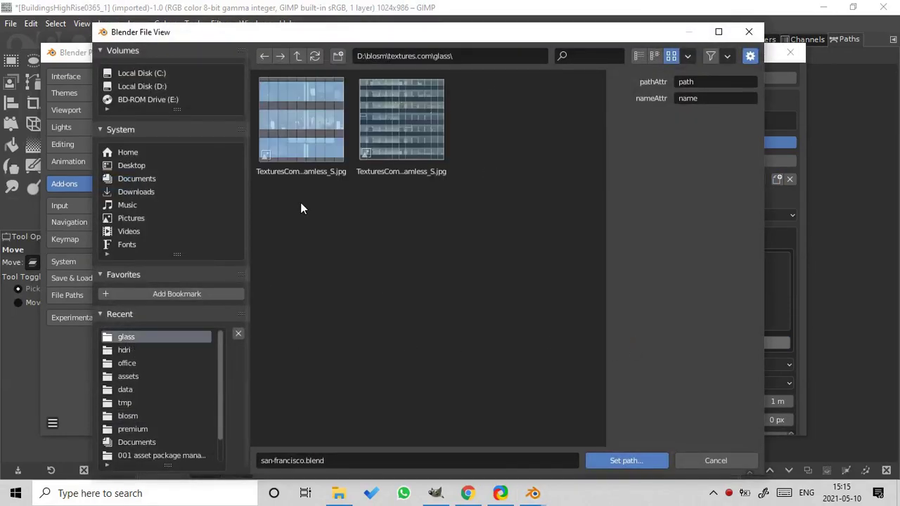
{"action": "double_click", "coordinate": [303, 140]}
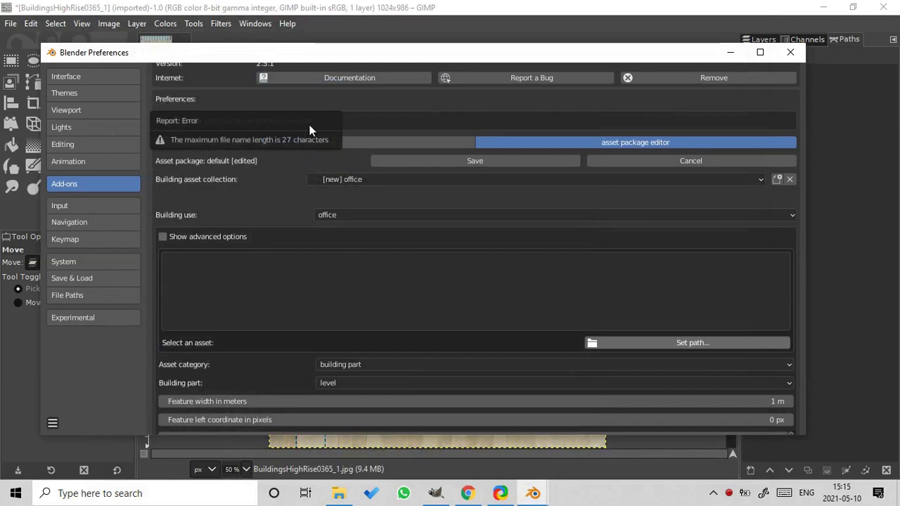
- Rename the first glass texture to HighRiseGlass0025_1.jpg by removing its TexturesCom_ prefix and _seamless_S suffix
{"action": "left_click", "coordinate": [339, 488]}
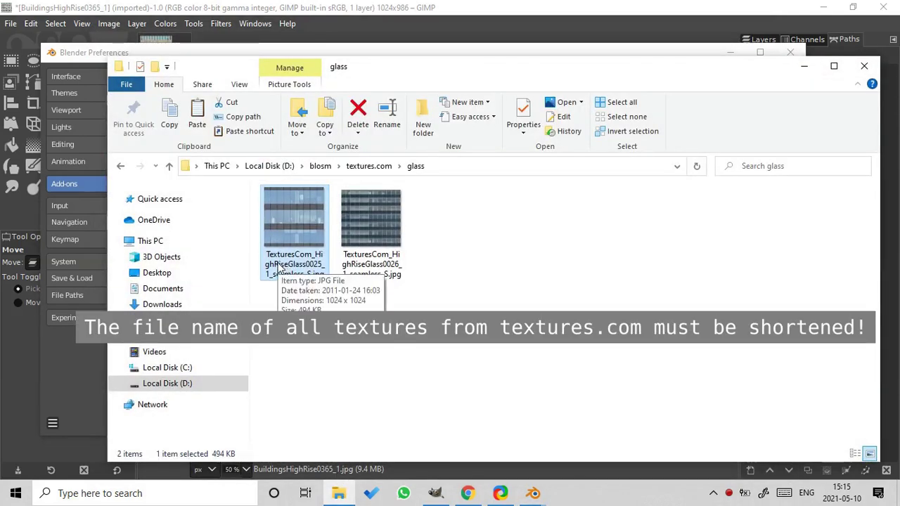
{"action": "left_click", "coordinate": [278, 268]}
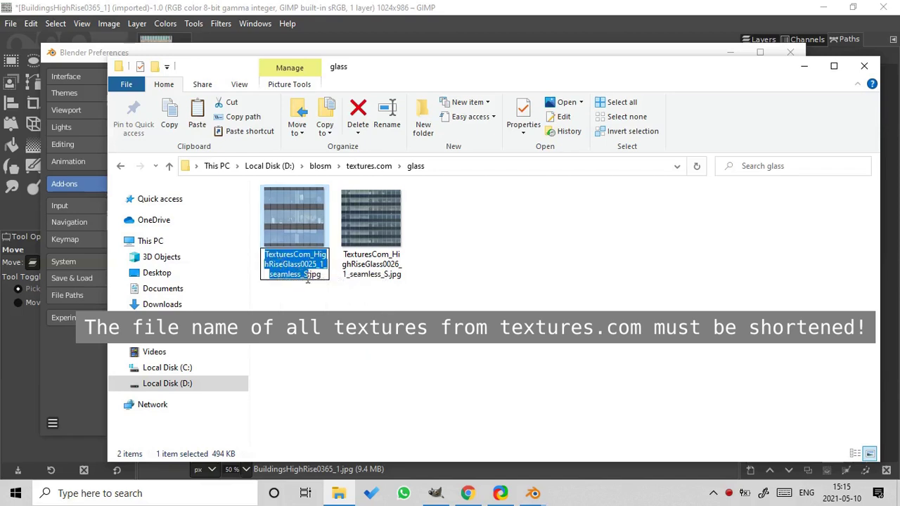
{"action": "left_click", "coordinate": [308, 274]}
{"action": "key", "text": "BackSpace"}
{"action": "key", "text": "BackSpace"}
{"action": "key", "text": "BackSpace"}
{"action": "key", "text": "BackSpace"}
{"action": "key", "text": "BackSpace"}
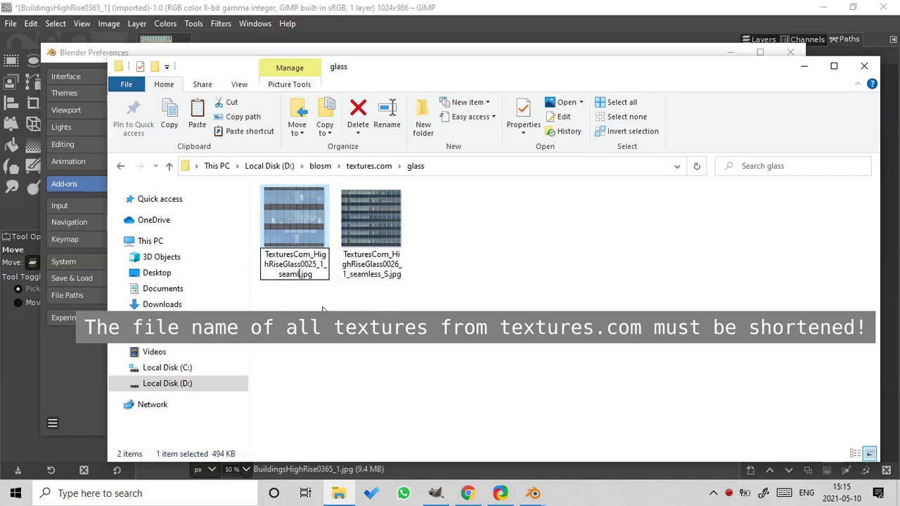
{"action": "key", "text": "BackSpace"}
{"action": "key", "text": "BackSpace"}
{"action": "key", "text": "BackSpace"}
{"action": "key", "text": "BackSpace"}
{"action": "key", "text": "BackSpace"}
{"action": "key", "text": "BackSpace"}
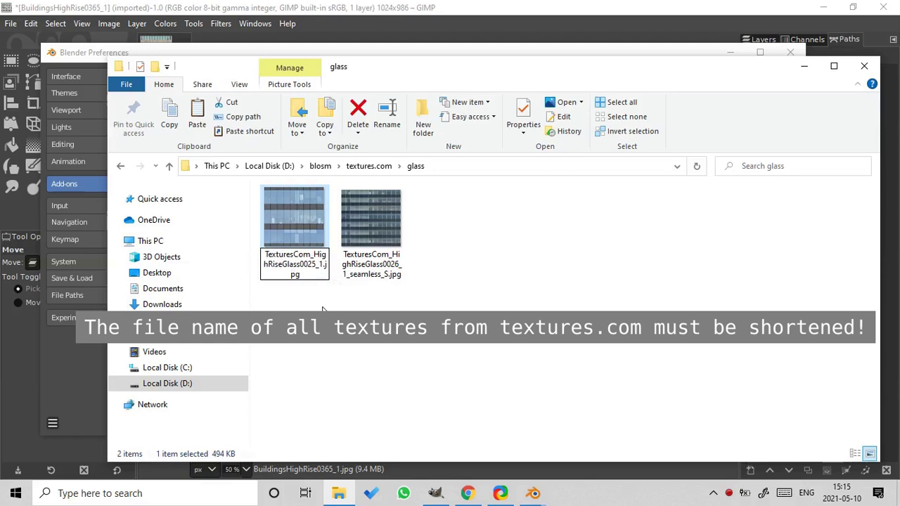
{"action": "key", "text": "Left"}
{"action": "key", "text": "Left"}
{"action": "key", "text": "Left"}
{"action": "key", "text": "Left"}
{"action": "key", "text": "Left"}
{"action": "key", "text": "Left"}
{"action": "key", "text": "Left"}
{"action": "key", "text": "Left"}
{"action": "key", "text": "Left"}
{"action": "key", "text": "Left"}
{"action": "key", "text": "Left"}
{"action": "key", "text": "Left"}
{"action": "key", "text": "Left"}
{"action": "key", "text": "Left"}
{"action": "key", "text": "Left"}
{"action": "key", "text": "Left"}
{"action": "key", "text": "Left"}
{"action": "key", "text": "Left"}
{"action": "key", "text": "Left"}
{"action": "key", "text": "BackSpace"}
{"action": "key", "text": "BackSpace"}
{"action": "key", "text": "BackSpace"}
{"action": "key", "text": "BackSpace"}
{"action": "key", "text": "BackSpace"}
{"action": "key", "text": "BackSpace"}
{"action": "key", "text": "BackSpace"}
{"action": "key", "text": "BackSpace"}
{"action": "key", "text": "BackSpace"}
{"action": "key", "text": "BackSpace"}
{"action": "key", "text": "BackSpace"}
{"action": "key", "text": "BackSpace"}
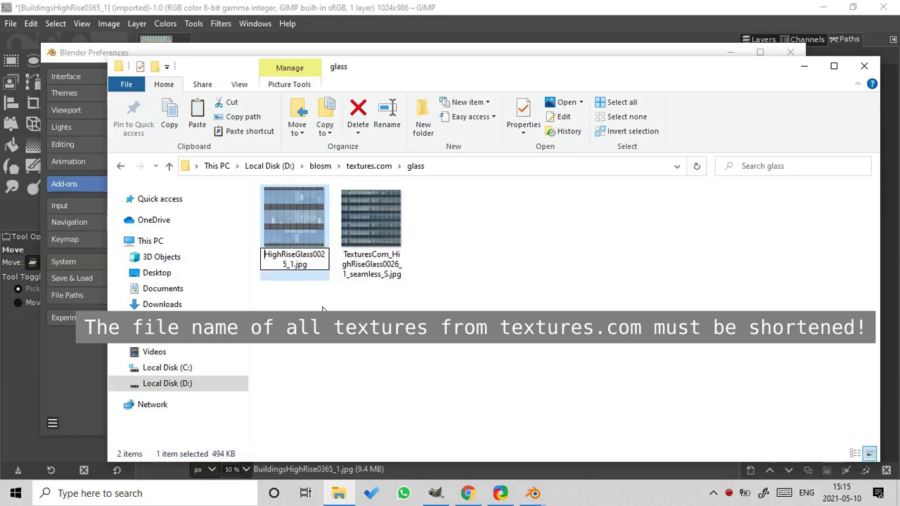
{"action": "key", "text": "Return"}
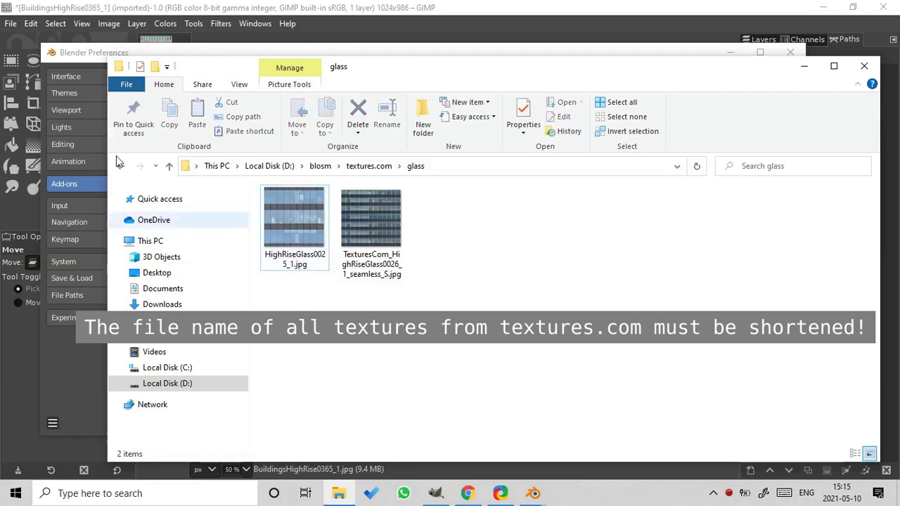
{"action": "left_click", "coordinate": [72, 54]}
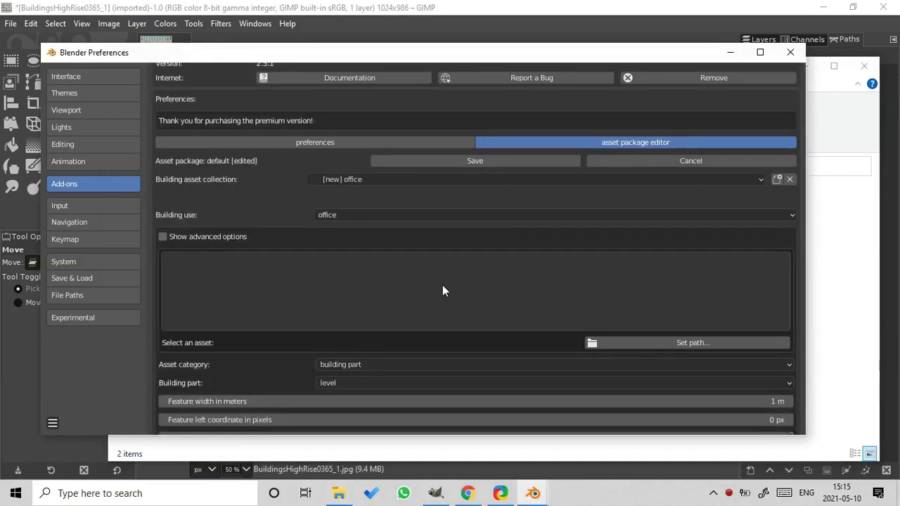
- Assign HighRiseGlass0025_1.jpg as the new office asset's image
{"action": "left_click", "coordinate": [626, 342]}
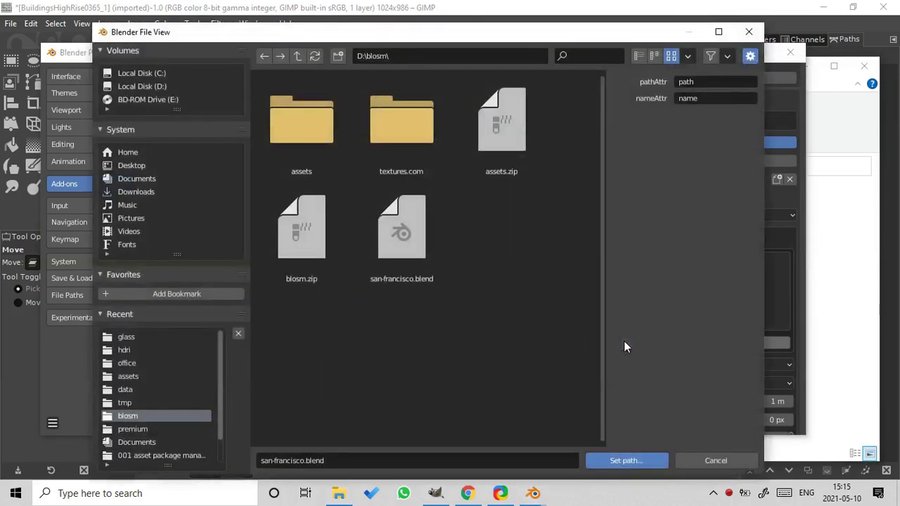
{"action": "left_click", "coordinate": [126, 337]}
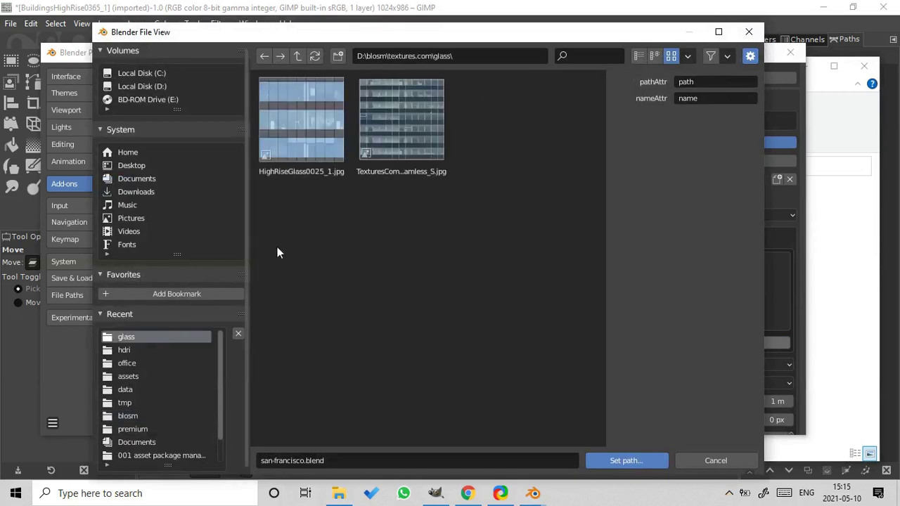
{"action": "double_click", "coordinate": [299, 138]}
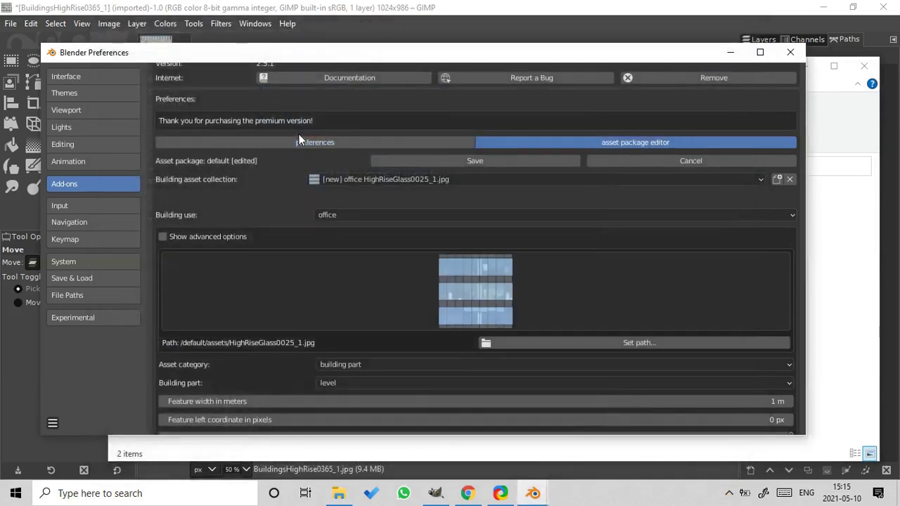
{"action": "scroll", "coordinate": [332, 190], "scroll_direction": "down", "scroll_amount": 3}
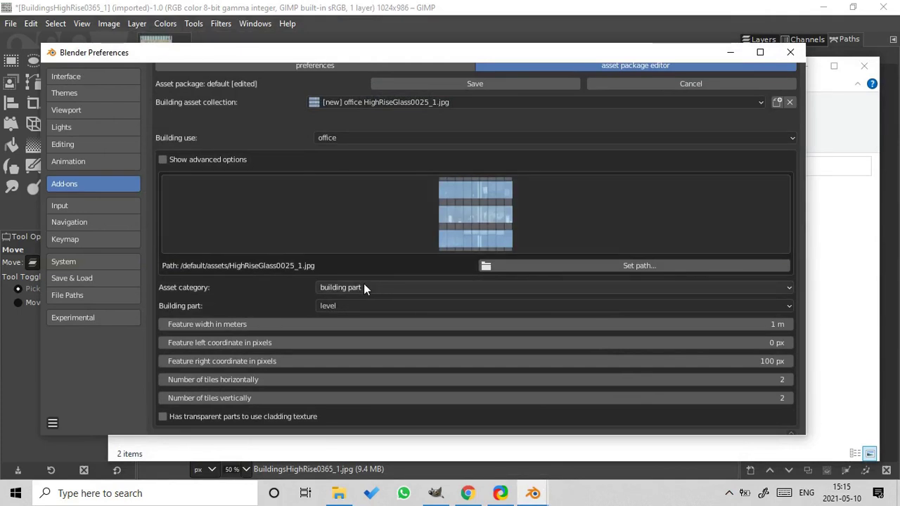
- Set the asset category to building part and the part type to curtain wall
{"action": "left_click", "coordinate": [363, 285]}
{"action": "left_click", "coordinate": [358, 304]}
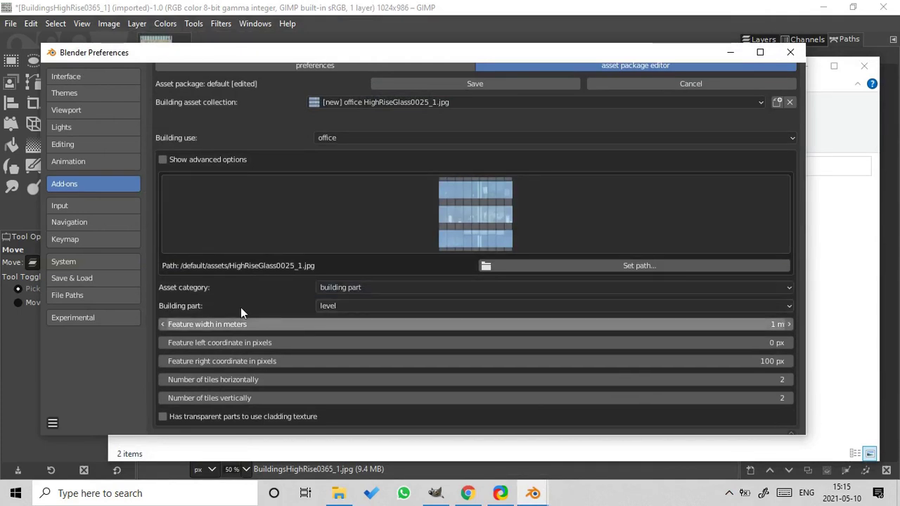
{"action": "left_click", "coordinate": [341, 307]}
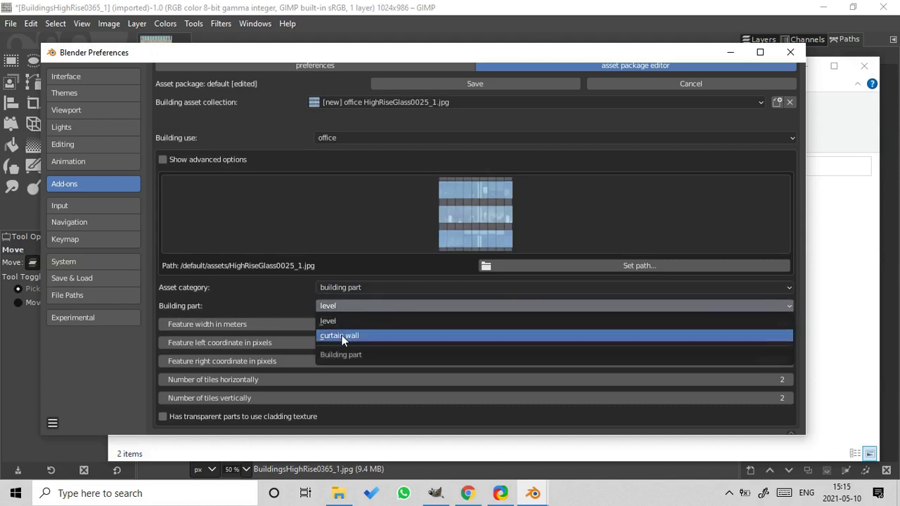
{"action": "left_click", "coordinate": [341, 335]}
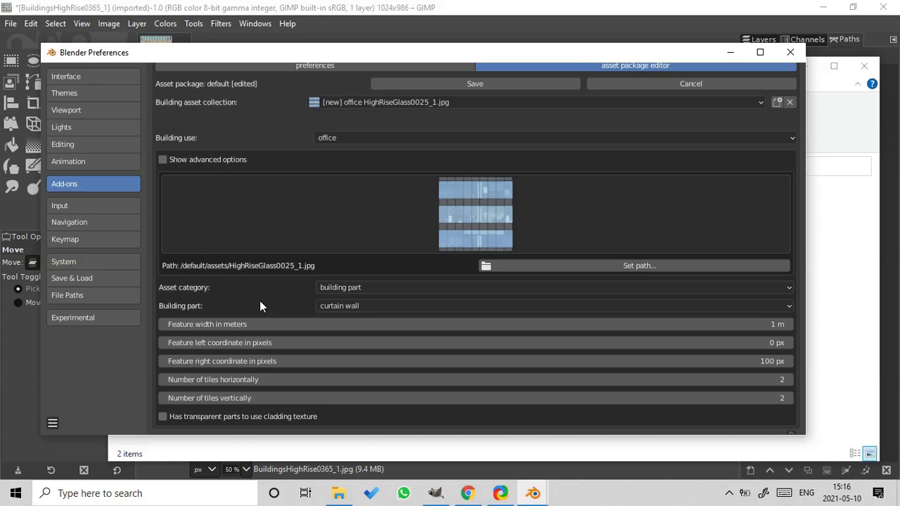
- Open HighRiseGlass0025_1.jpg in GIMP and guide both edges of one window column
{"action": "left_click", "coordinate": [435, 493]}
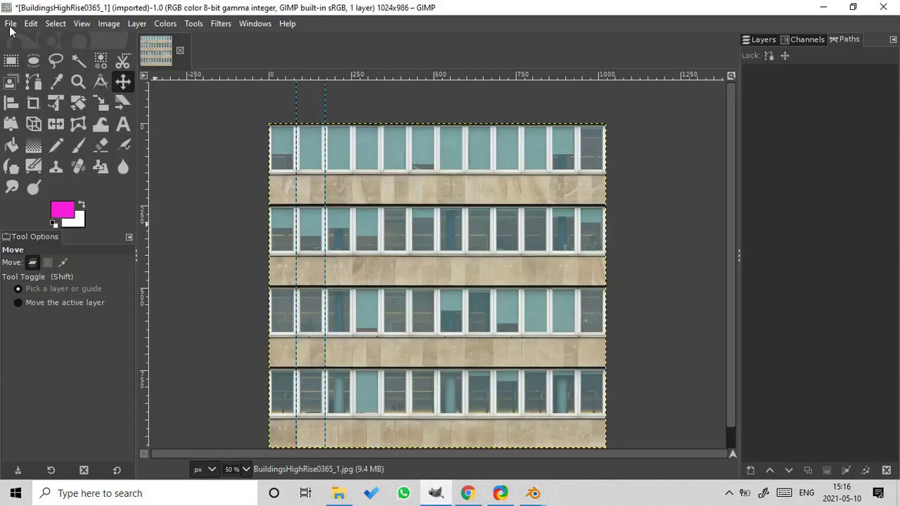
{"action": "left_click", "coordinate": [11, 25]}
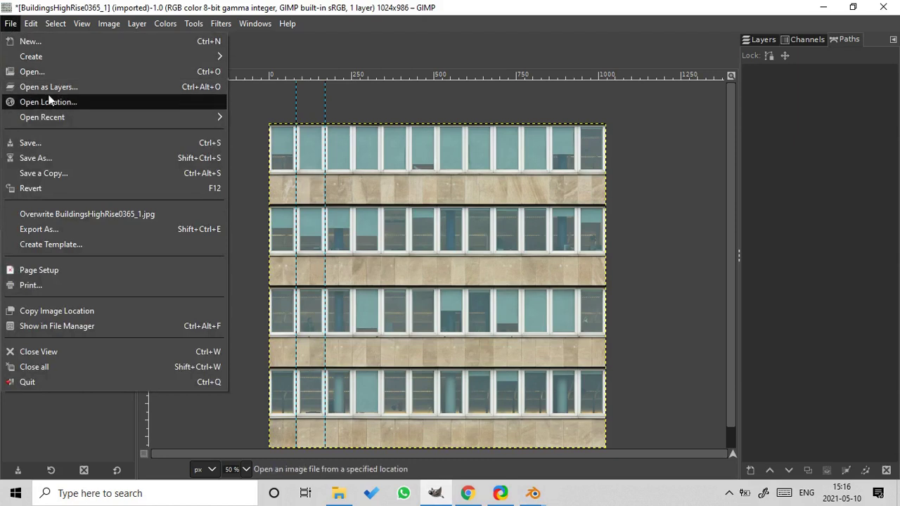
{"action": "mouse_move", "coordinate": [73, 117]}
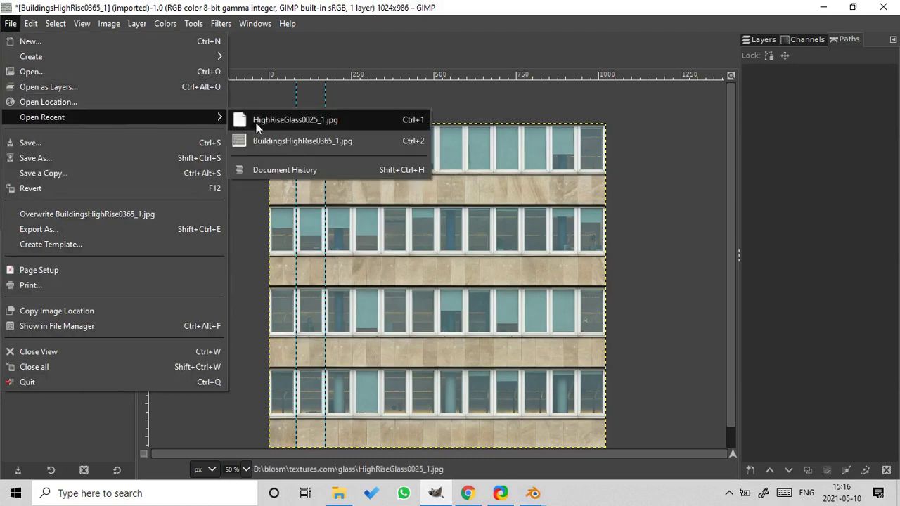
{"action": "left_click", "coordinate": [282, 119]}
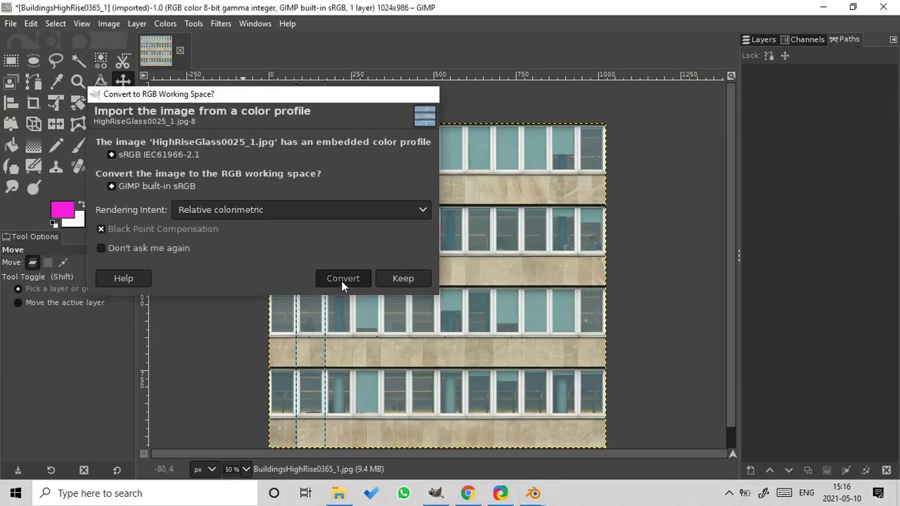
{"action": "left_click", "coordinate": [342, 279]}
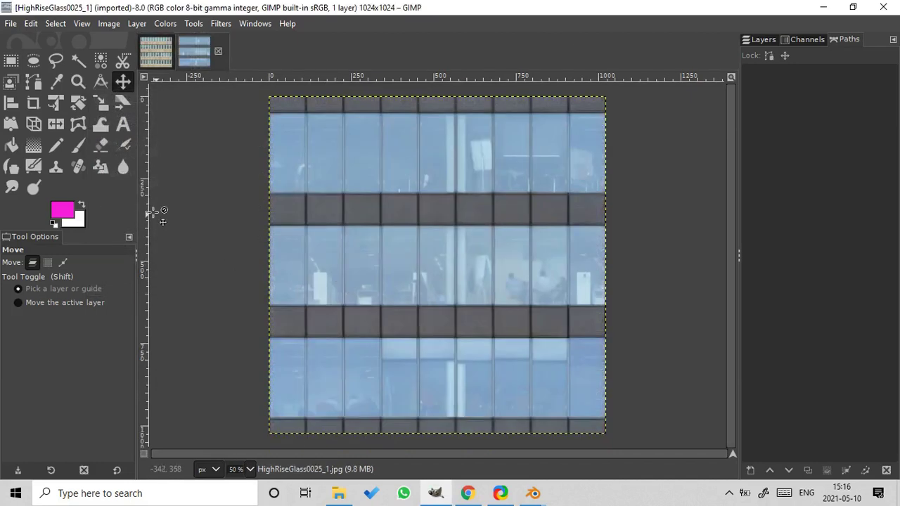
{"action": "left_click_drag", "start_coordinate": [145, 214], "coordinate": [306, 240]}
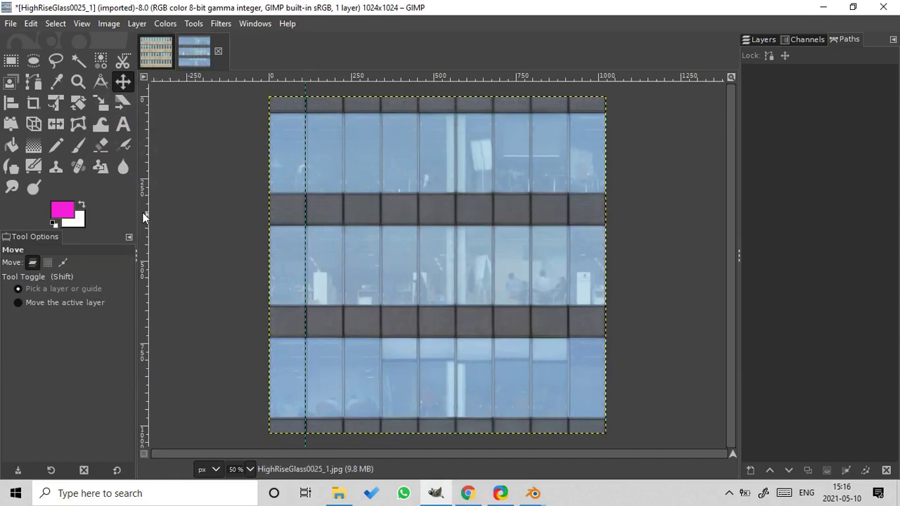
{"action": "left_click_drag", "start_coordinate": [145, 218], "coordinate": [306, 244]}
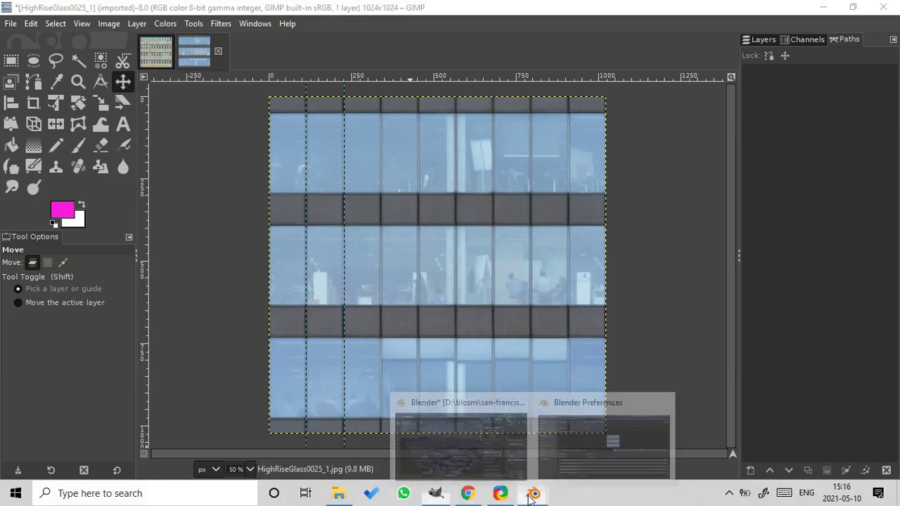
- Set the glass asset's feature width to 1 m
{"action": "left_click", "coordinate": [605, 429]}
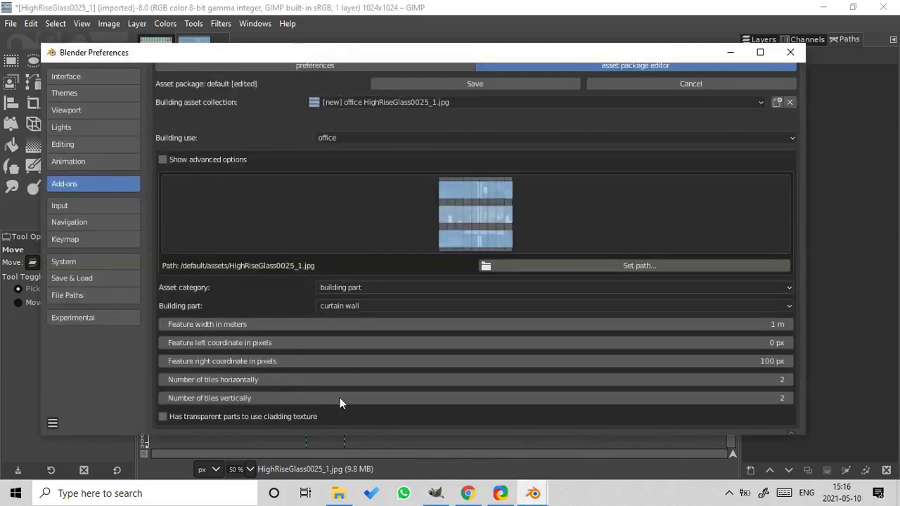
{"action": "left_click", "coordinate": [264, 324]}
{"action": "key", "text": "BackSpace"}
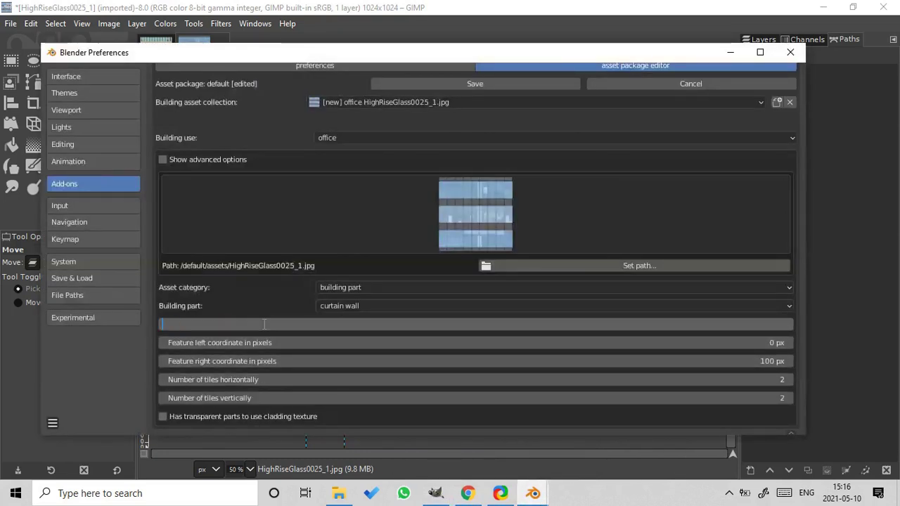
{"action": "type", "text": "1"}
{"action": "key", "text": "Return"}
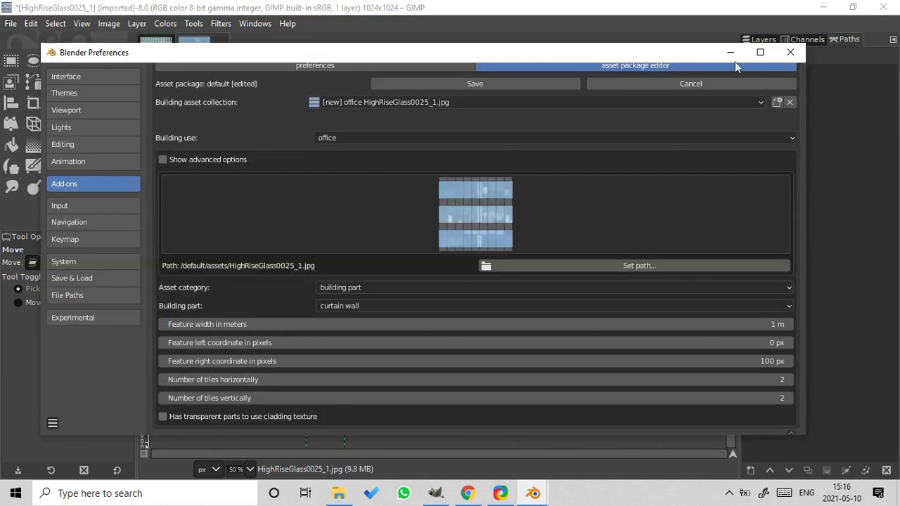
- Set the feature left coordinate to 112 px and right coordinate to 226 px
{"action": "left_click", "coordinate": [731, 54]}
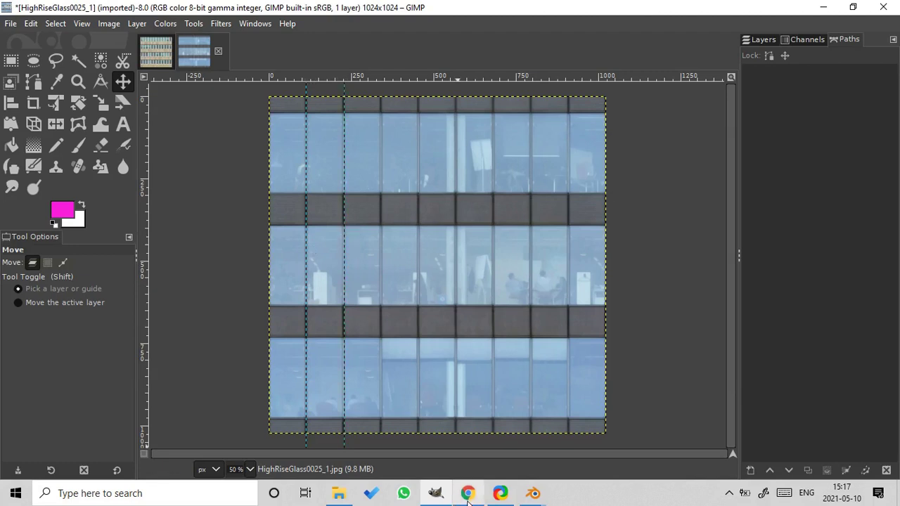
{"action": "mouse_move", "coordinate": [532, 496]}
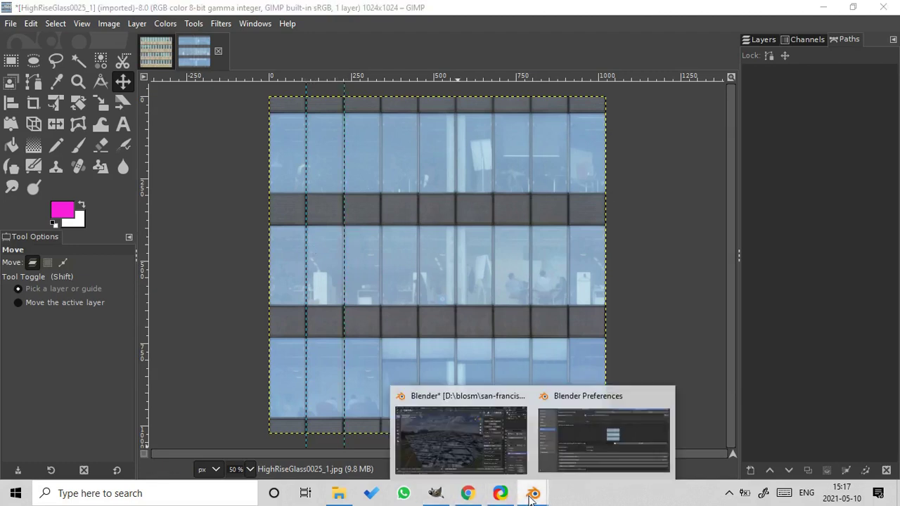
{"action": "left_click", "coordinate": [602, 432]}
{"action": "left_click", "coordinate": [247, 344]}
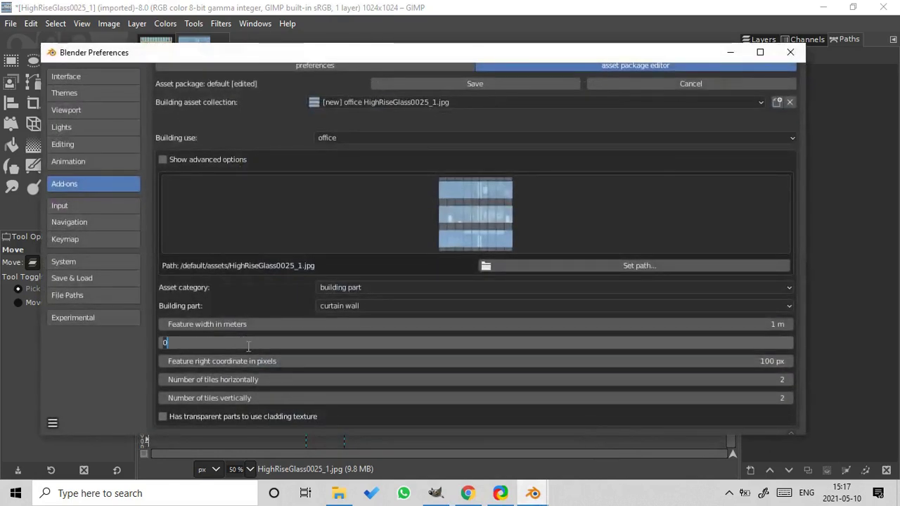
{"action": "key", "text": "BackSpace"}
{"action": "type", "text": "11"}
{"action": "type", "text": "2"}
{"action": "key", "text": "Return"}
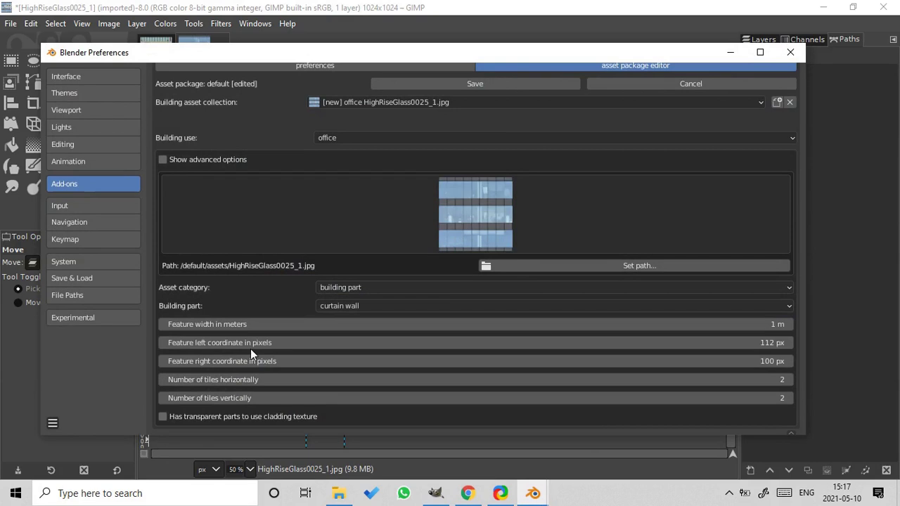
{"action": "left_click", "coordinate": [257, 362]}
{"action": "key", "text": "BackSpace"}
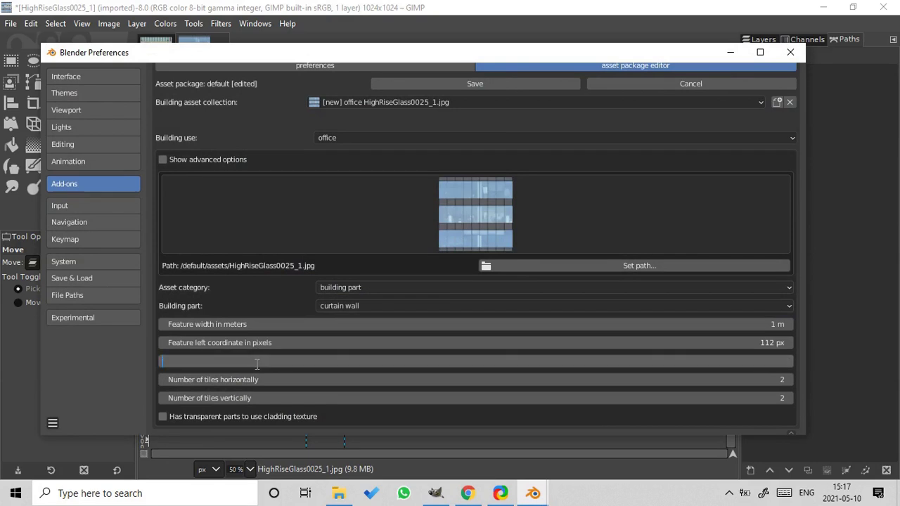
{"action": "type", "text": "226"}
{"action": "key", "text": "Return"}
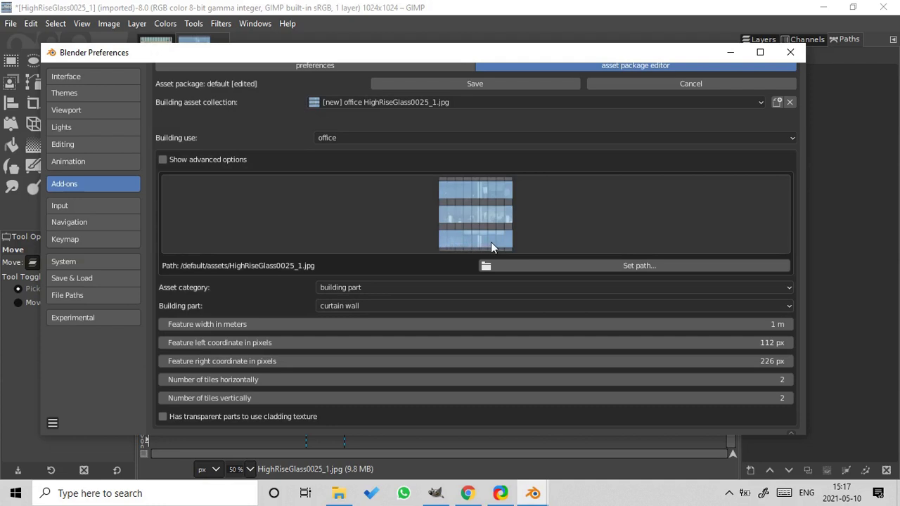
- Set the glass texture to 9 horizontal and 3 vertical tiles and save the asset package
{"action": "left_click", "coordinate": [197, 379]}
{"action": "key", "text": "BackSpace"}
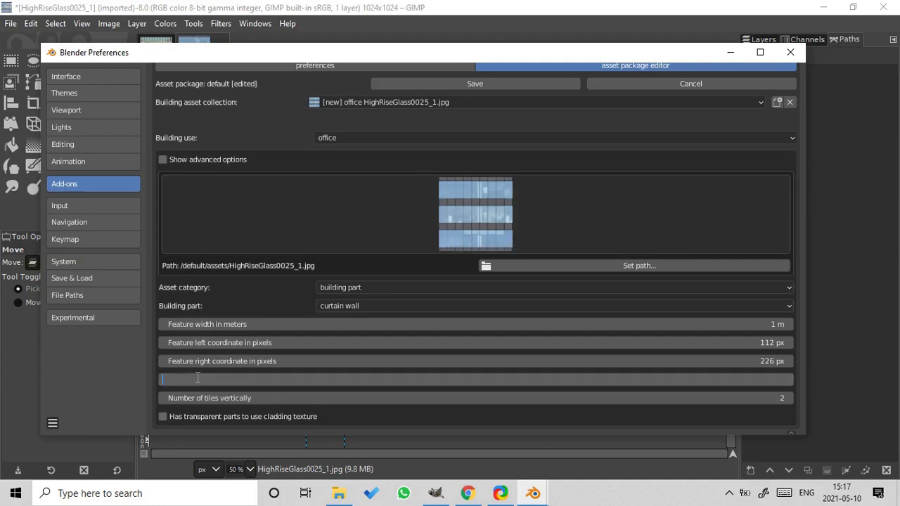
{"action": "type", "text": "9"}
{"action": "key", "text": "Return"}
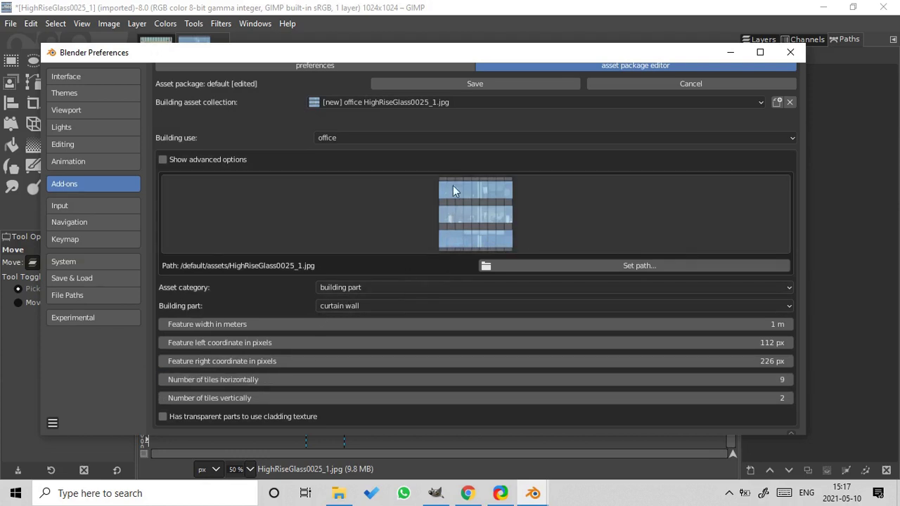
{"action": "left_click", "coordinate": [203, 399]}
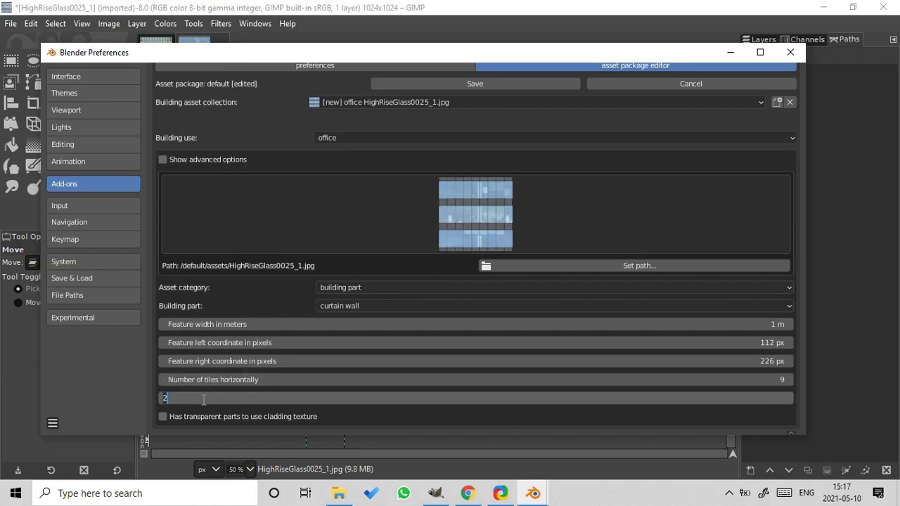
{"action": "key", "text": "BackSpace"}
{"action": "type", "text": "3"}
{"action": "key", "text": "Return"}
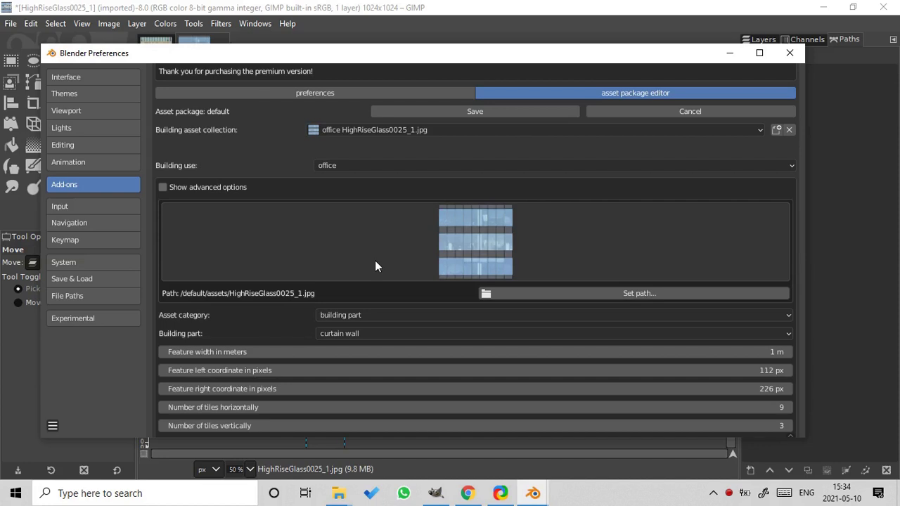
{"action": "scroll", "coordinate": [375, 266], "scroll_direction": "up", "scroll_amount": 5}
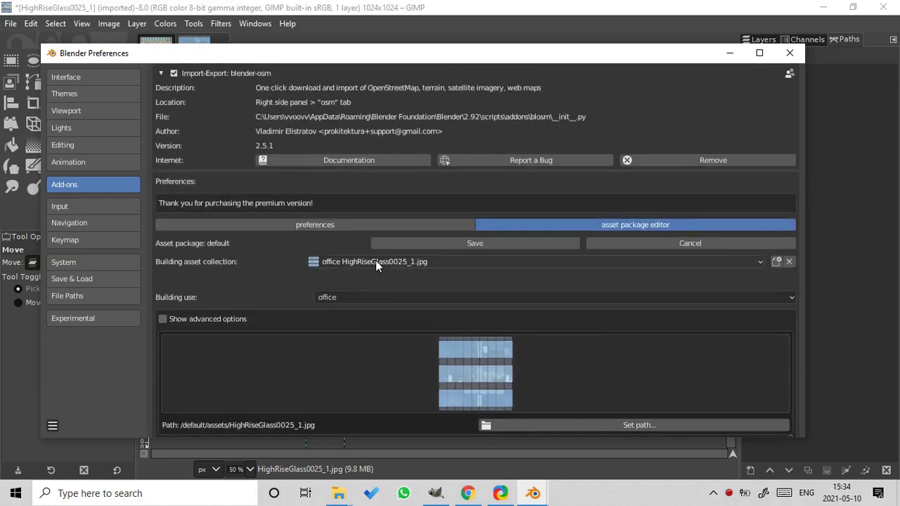
{"action": "left_click", "coordinate": [432, 242]}
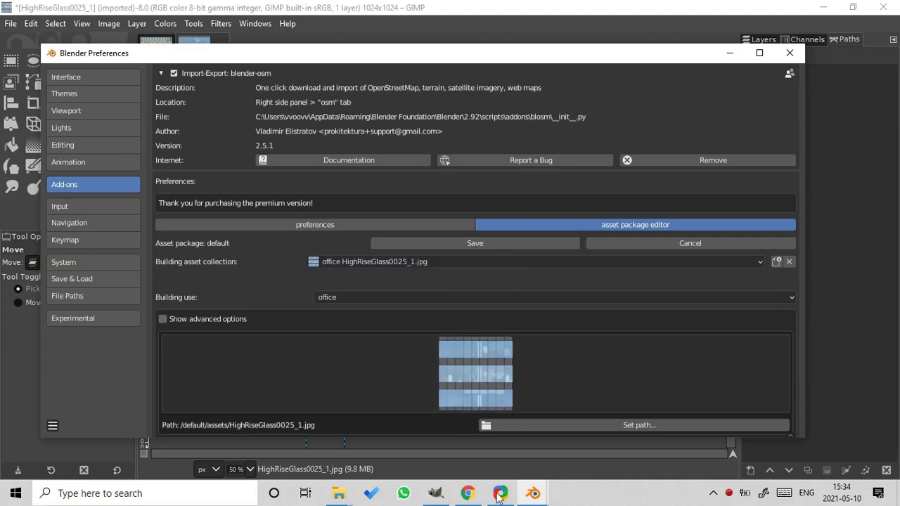
- Refresh the asset package list and select my folder for the blender-osm importer
{"action": "mouse_move", "coordinate": [533, 494]}
{"action": "left_click", "coordinate": [466, 438]}
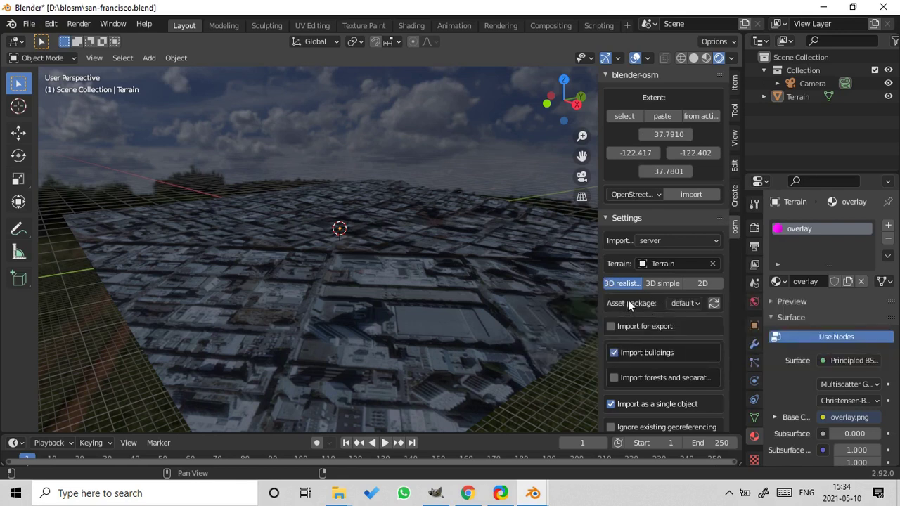
{"action": "left_click", "coordinate": [681, 303]}
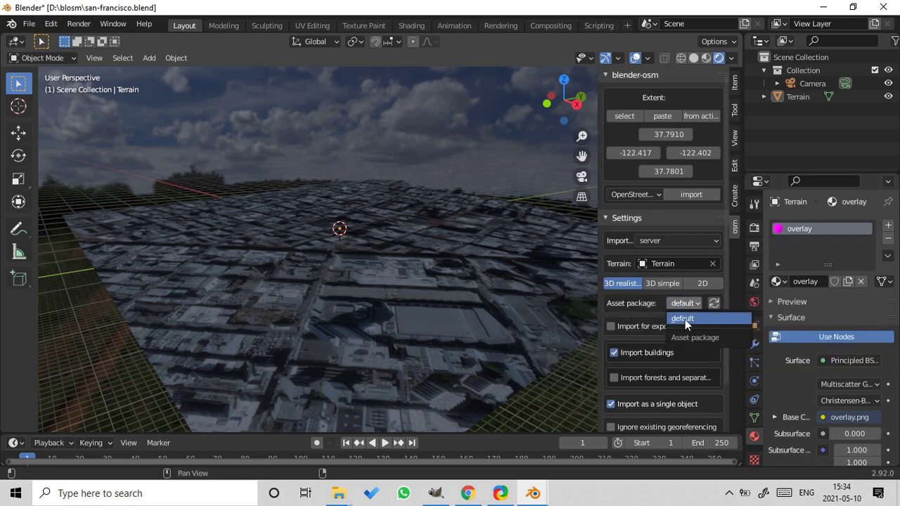
{"action": "left_click", "coordinate": [685, 320]}
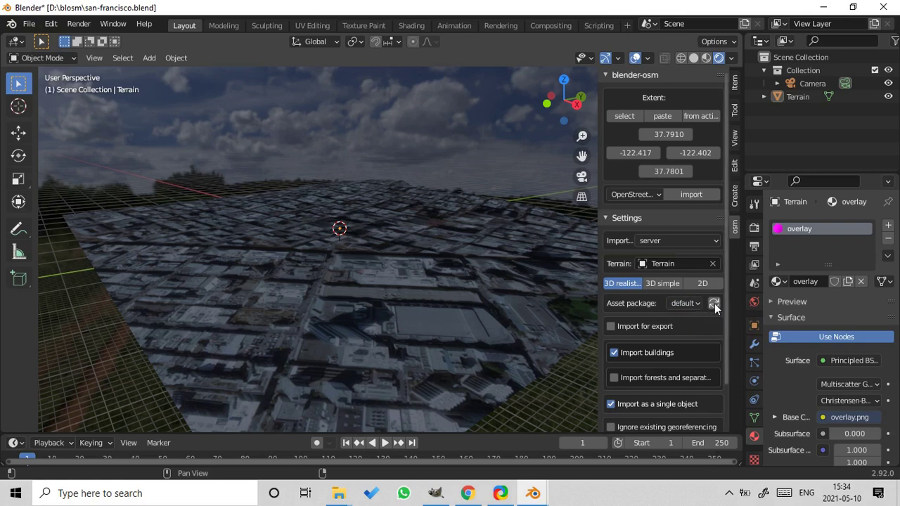
{"action": "left_click", "coordinate": [714, 304]}
{"action": "left_click", "coordinate": [685, 303]}
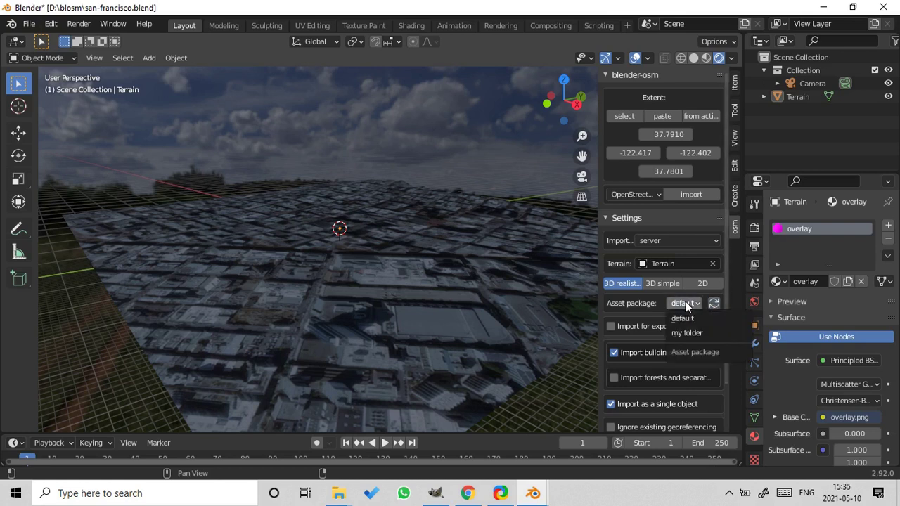
{"action": "left_click", "coordinate": [686, 333]}
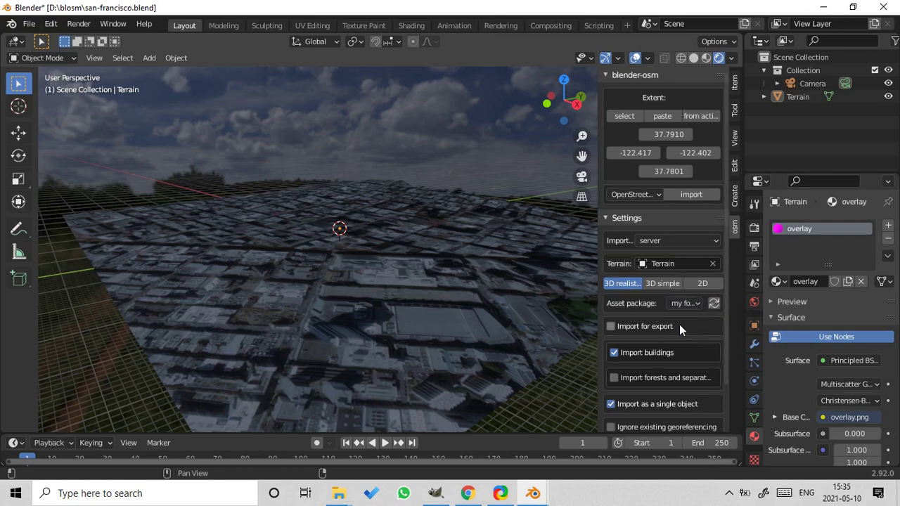
- Import the San Francisco map.osm buildings and orbit to view their office and glass facades
{"action": "left_click", "coordinate": [689, 195]}
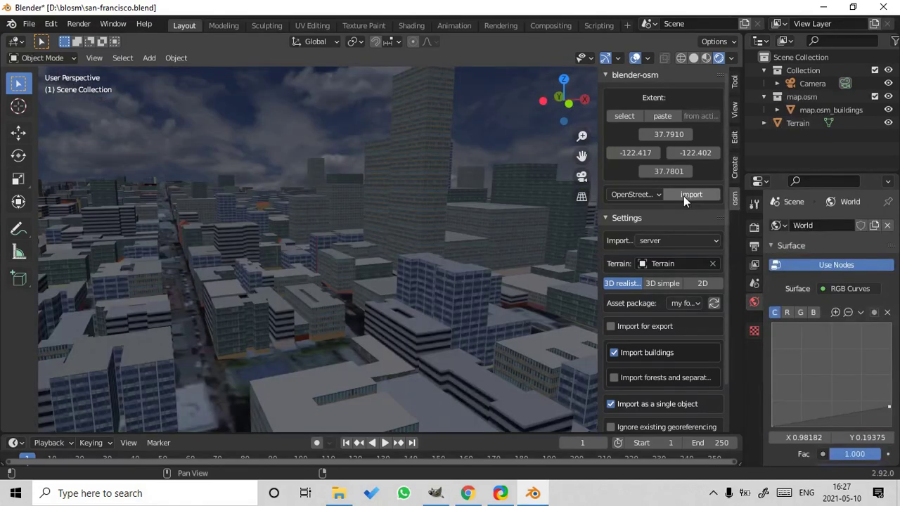
{"action": "middle_click_drag", "start_coordinate": [262, 310], "coordinate": [237, 315]}
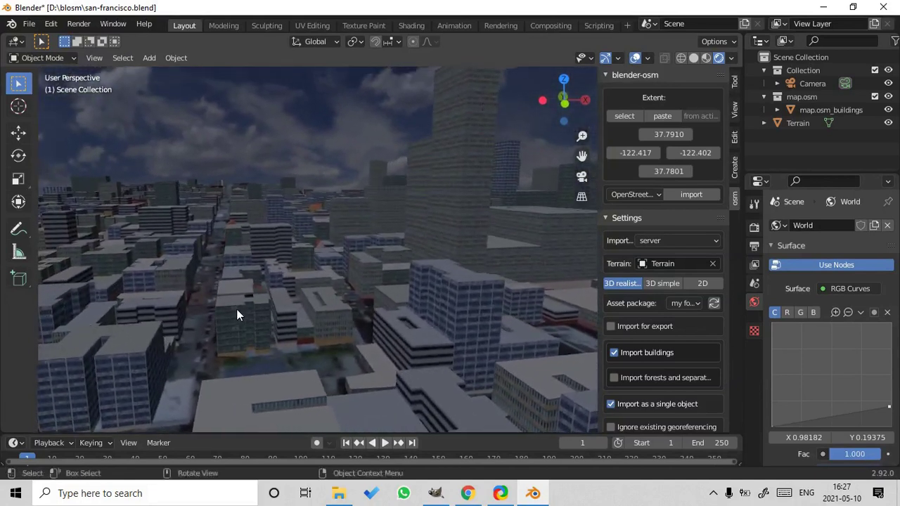